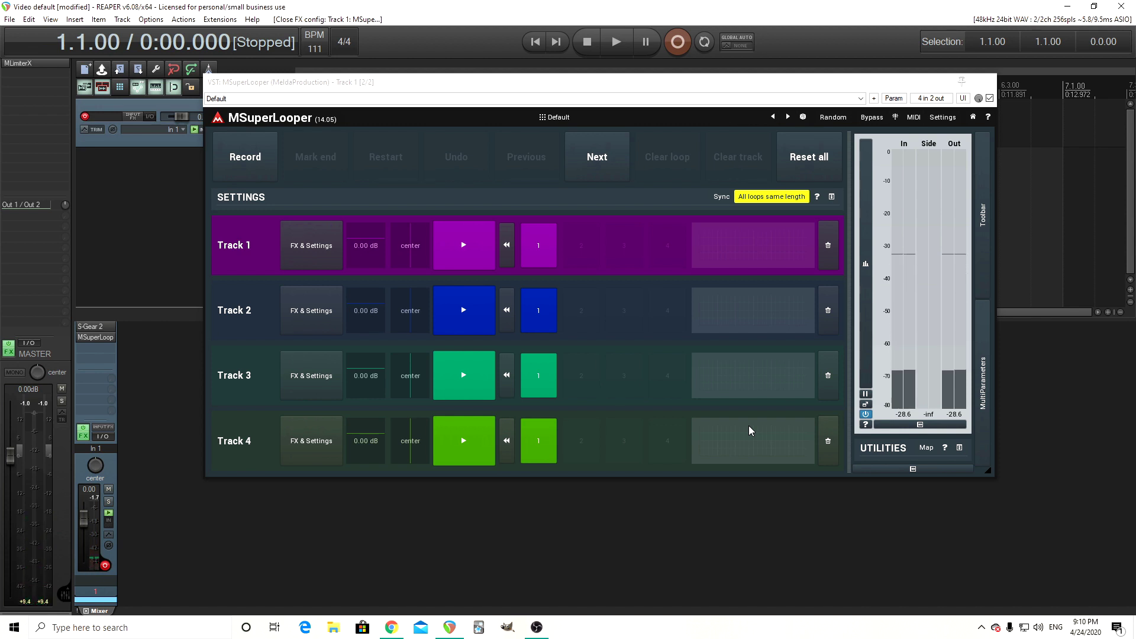
# Expand the looper's settings, turn Autostart off and disable the All loops same length sync
pyautogui.click(832, 198)
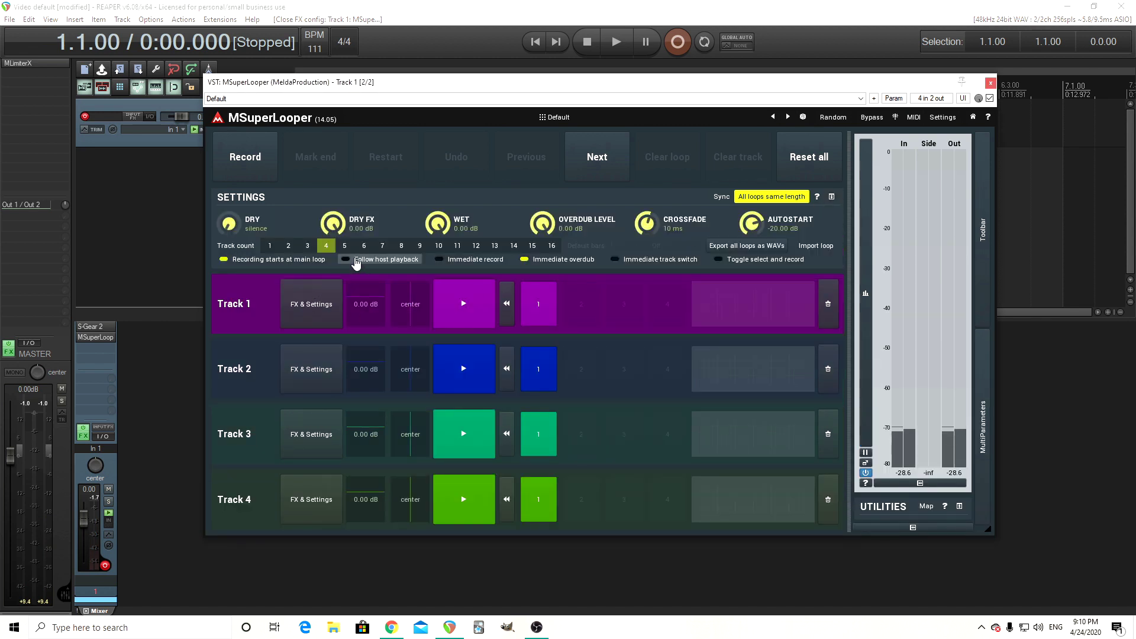
pyautogui.click(356, 262)
pyautogui.moveTo(411, 83); pyautogui.dragTo(429, 144)
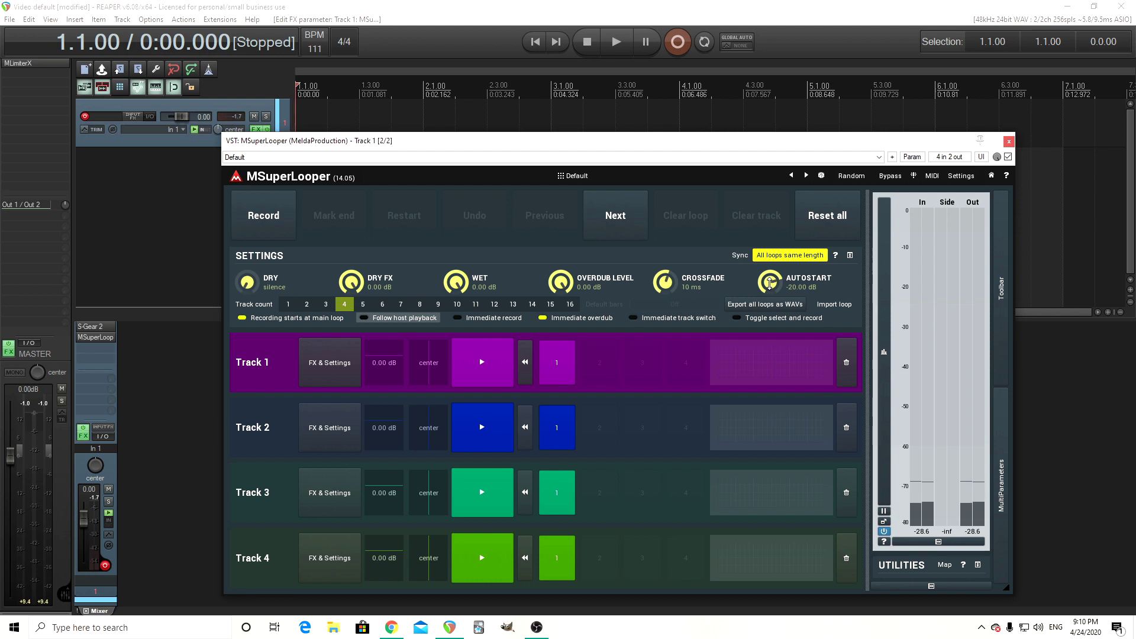
pyautogui.scroll(-5, 789, 292)
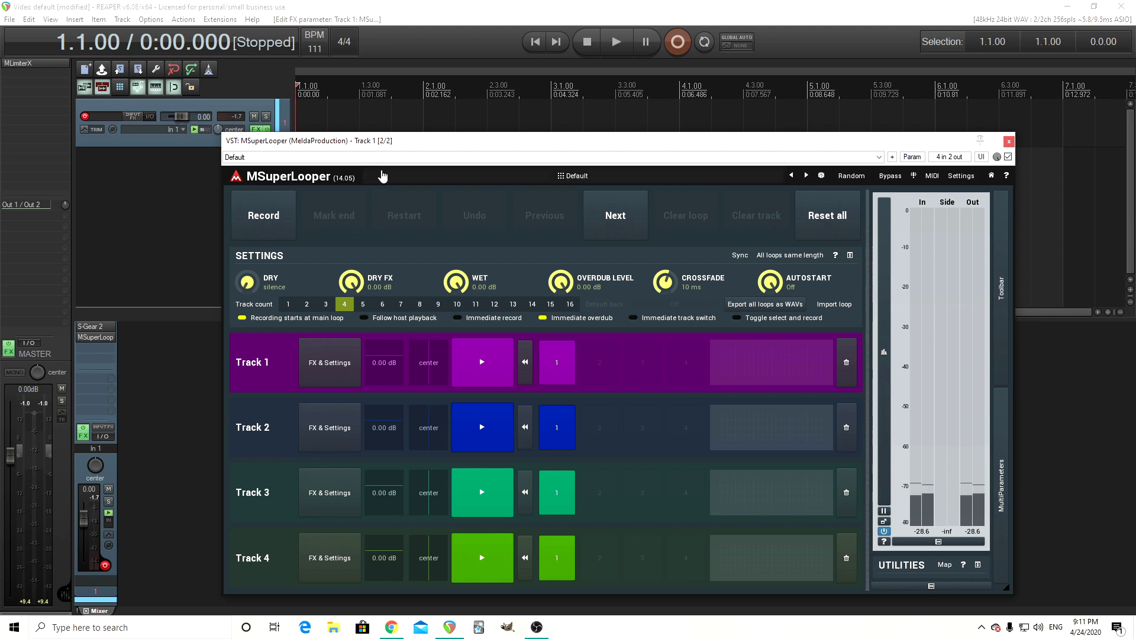
# Enable Immediate track switch in the looper and move the plugin window clear of the track list
pyautogui.moveTo(397, 140); pyautogui.dragTo(379, 133)
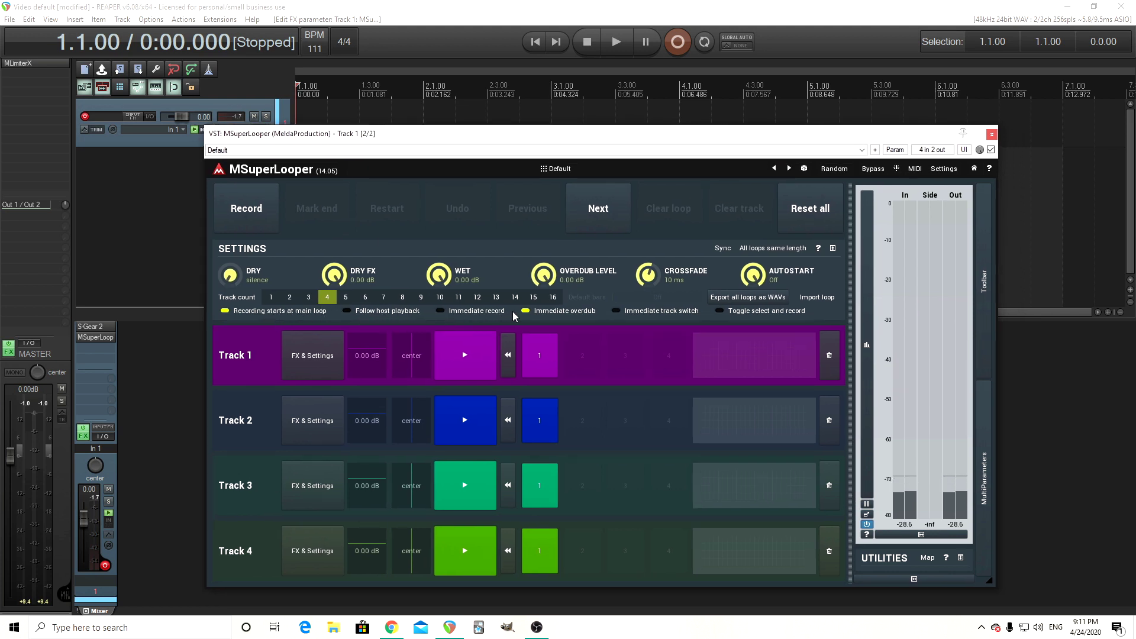
pyautogui.click(639, 311)
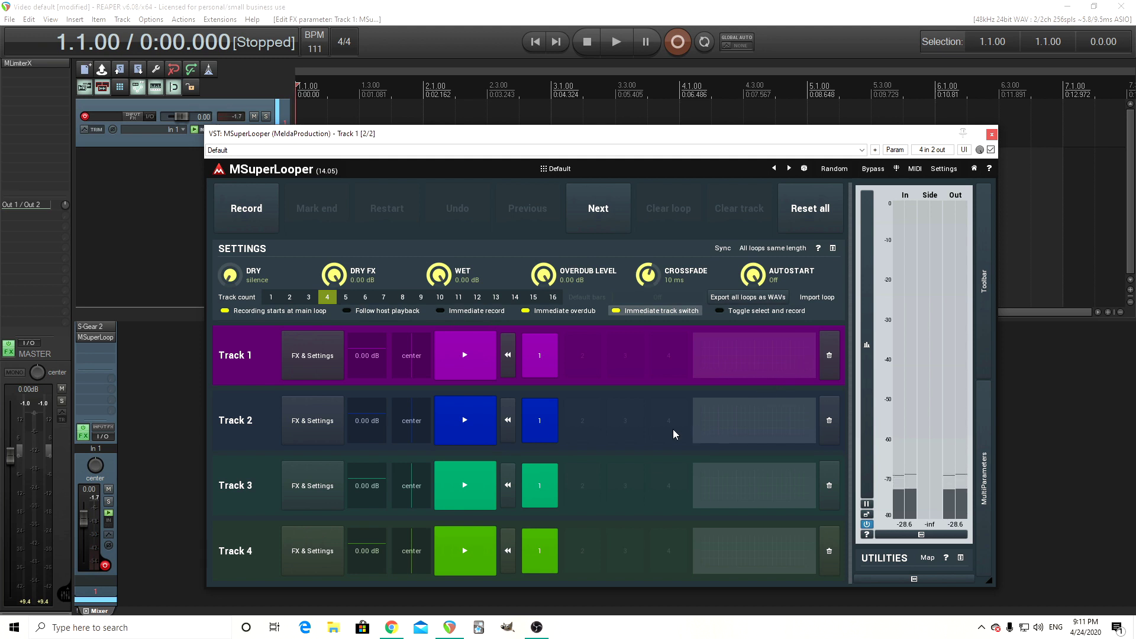
pyautogui.moveTo(408, 133); pyautogui.dragTo(502, 129)
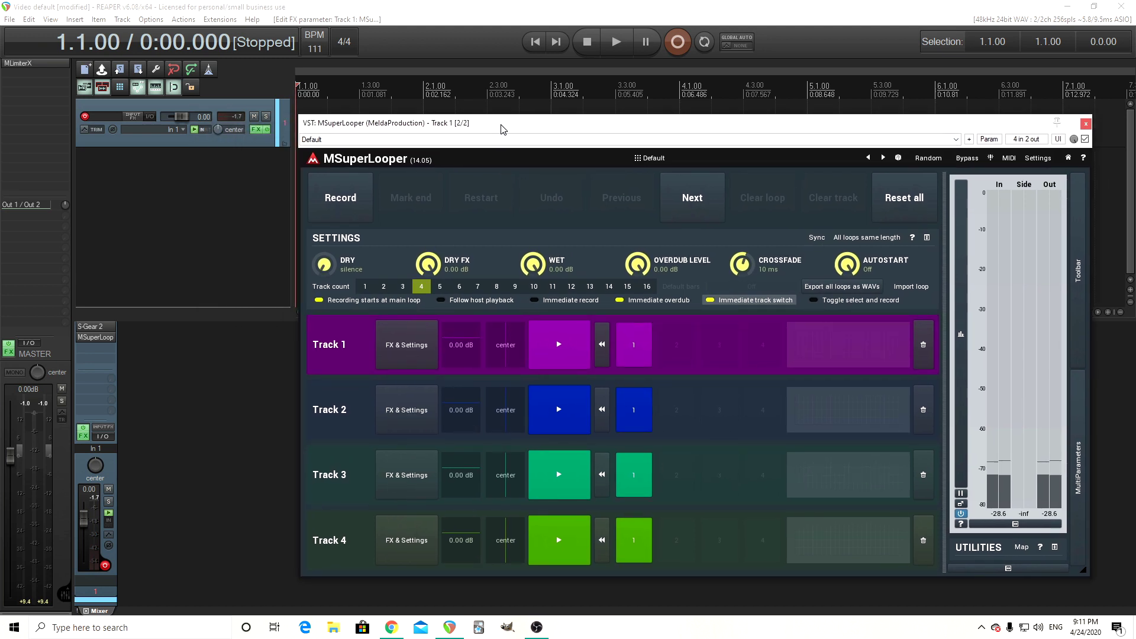
# Insert a new track and set its input to MOTU M Series MIDI In, all channels
pyautogui.rightClick(168, 188)
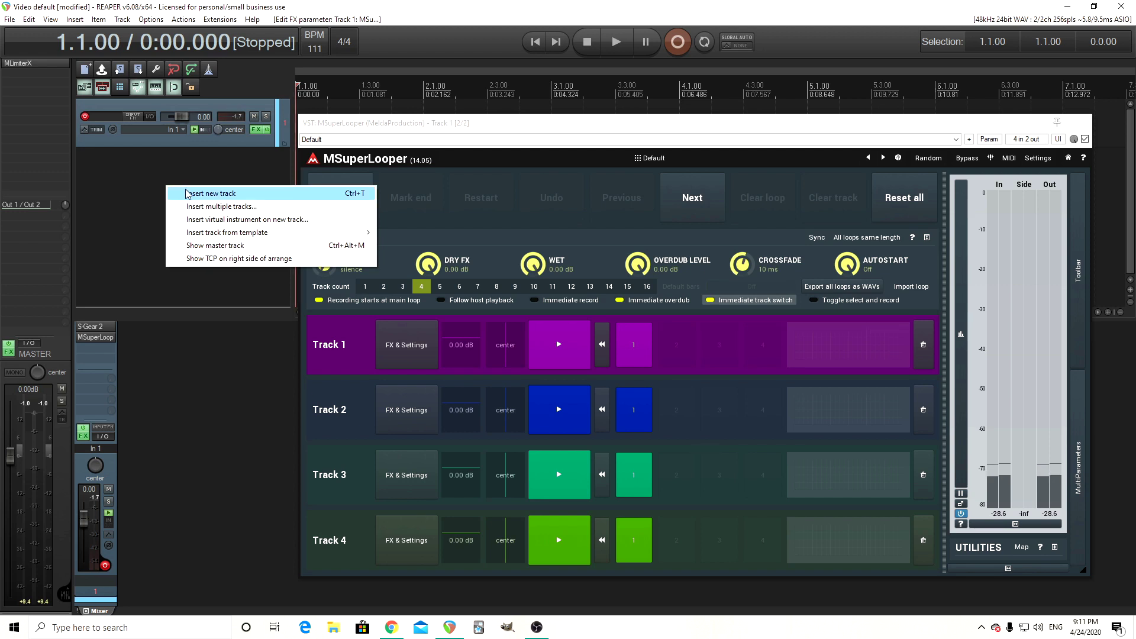
pyautogui.click(191, 194)
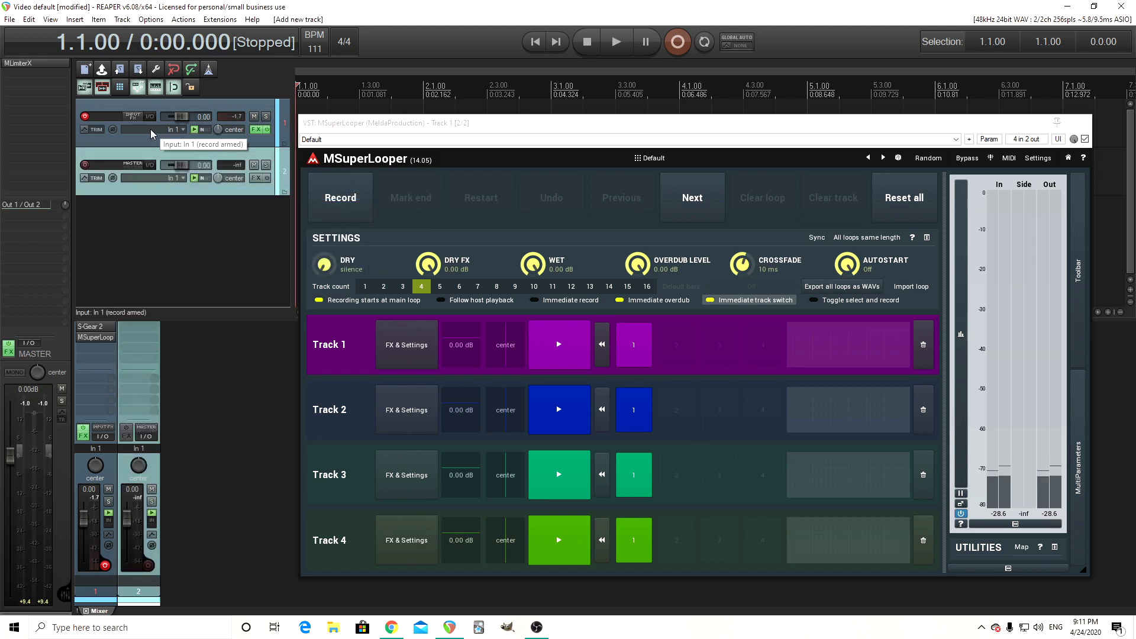
pyautogui.click(180, 181)
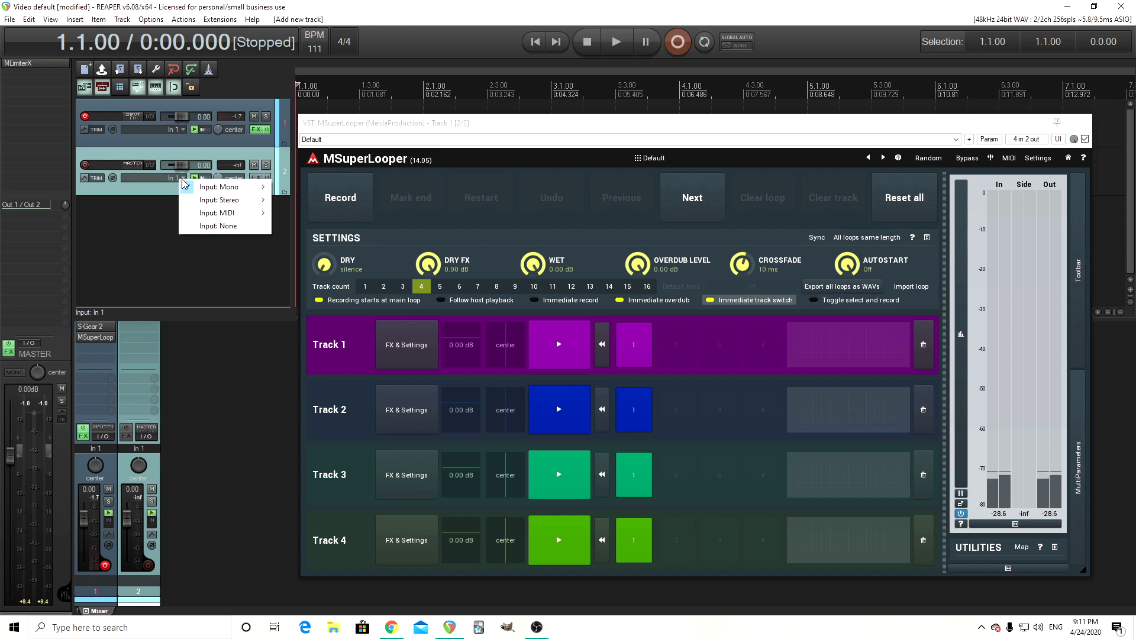
pyautogui.moveTo(222, 213)
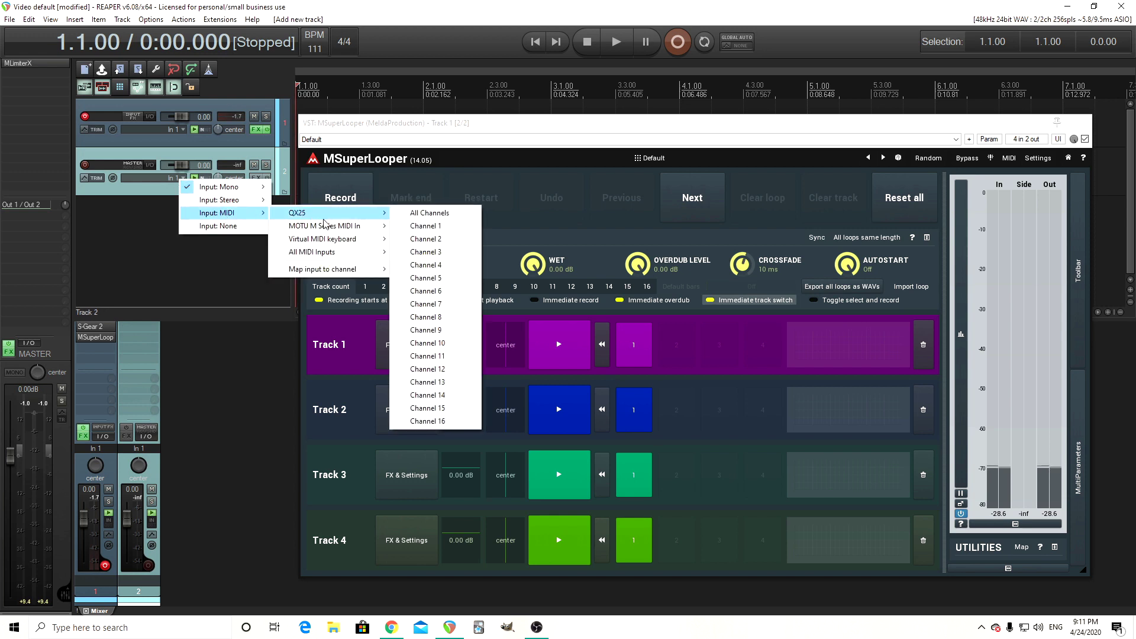
pyautogui.moveTo(355, 226)
pyautogui.click(428, 226)
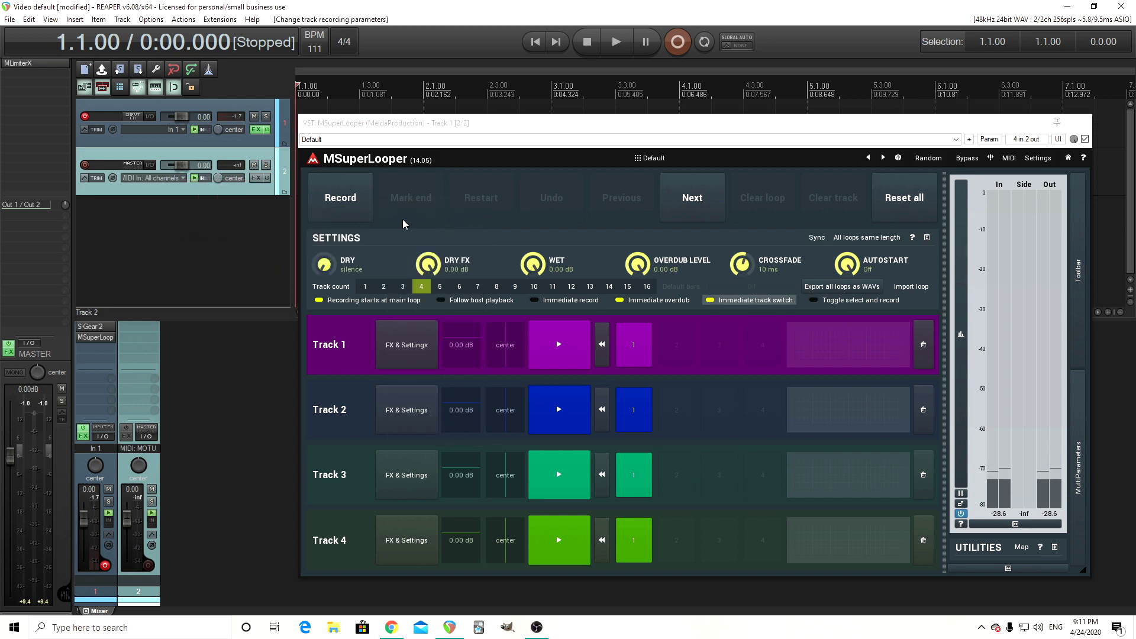
# Create a send from track 2 to track 1 with default routing and arm track 2 for recording
pyautogui.moveTo(153, 441); pyautogui.dragTo(102, 343)
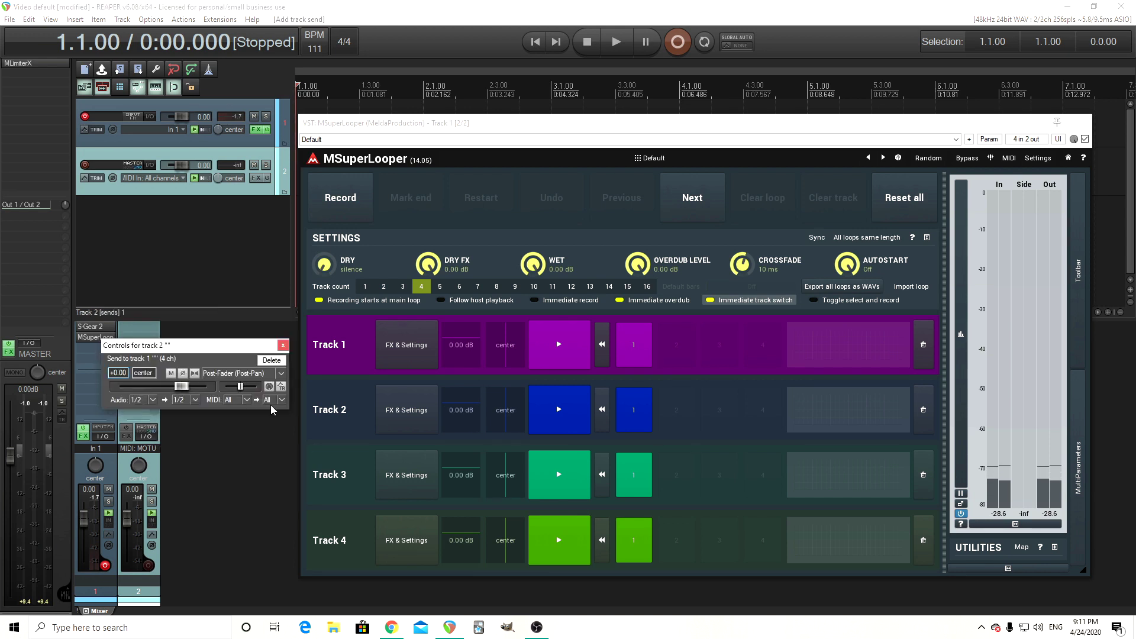
pyautogui.click(285, 347)
pyautogui.click(149, 565)
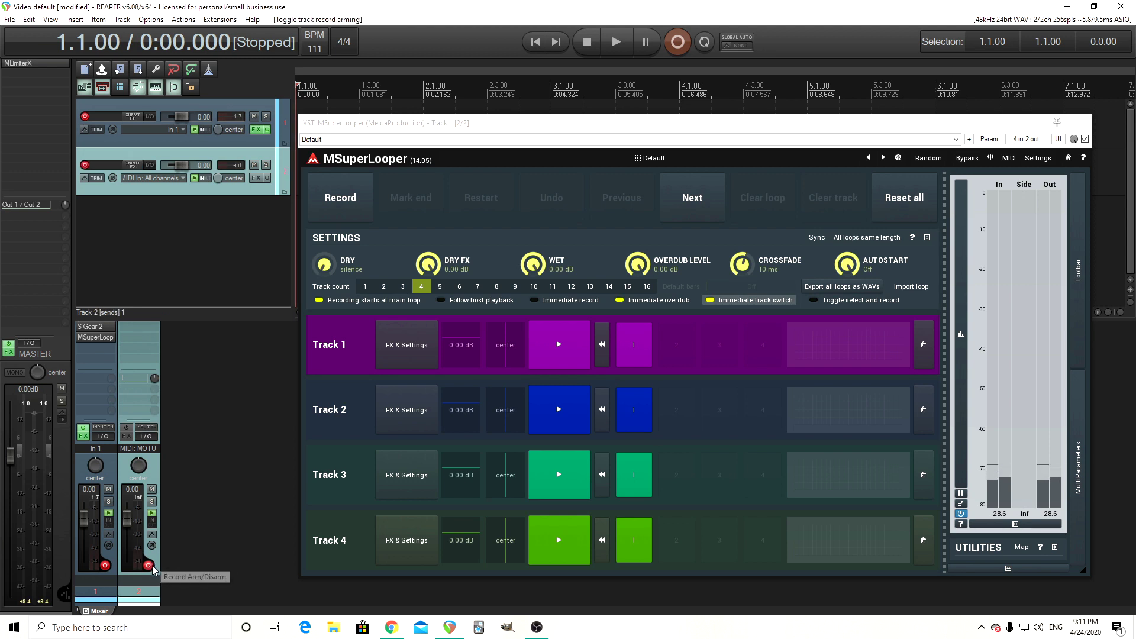
# Open the looper's MIDI settings and reset every controller assignment from Main 1 to Main 10
pyautogui.moveTo(503, 131); pyautogui.dragTo(455, 132)
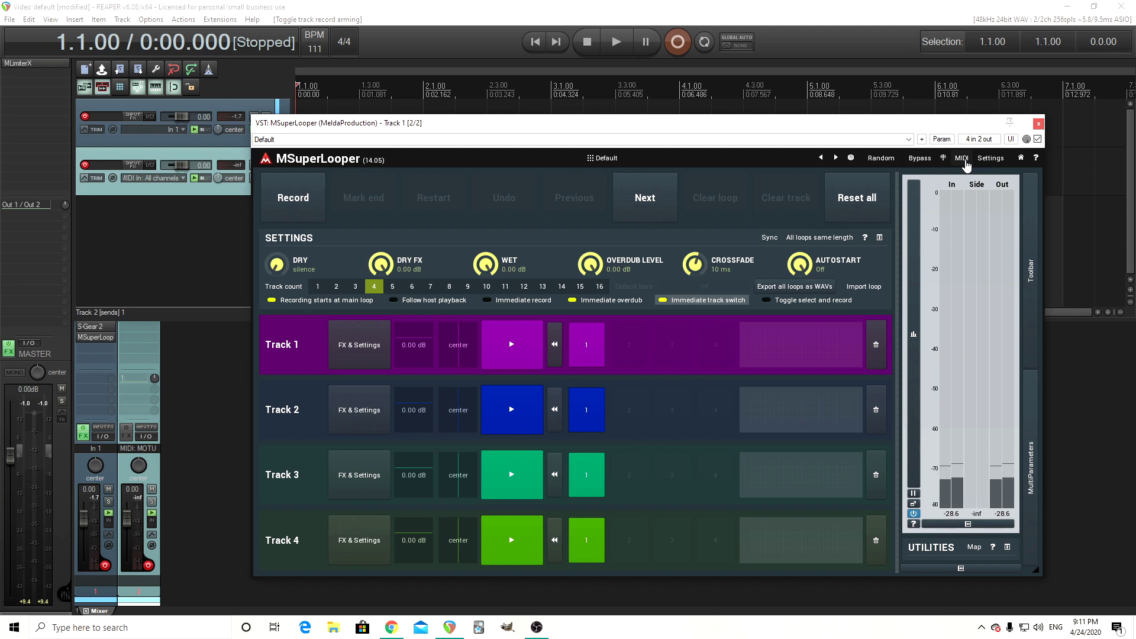
pyautogui.click(961, 158)
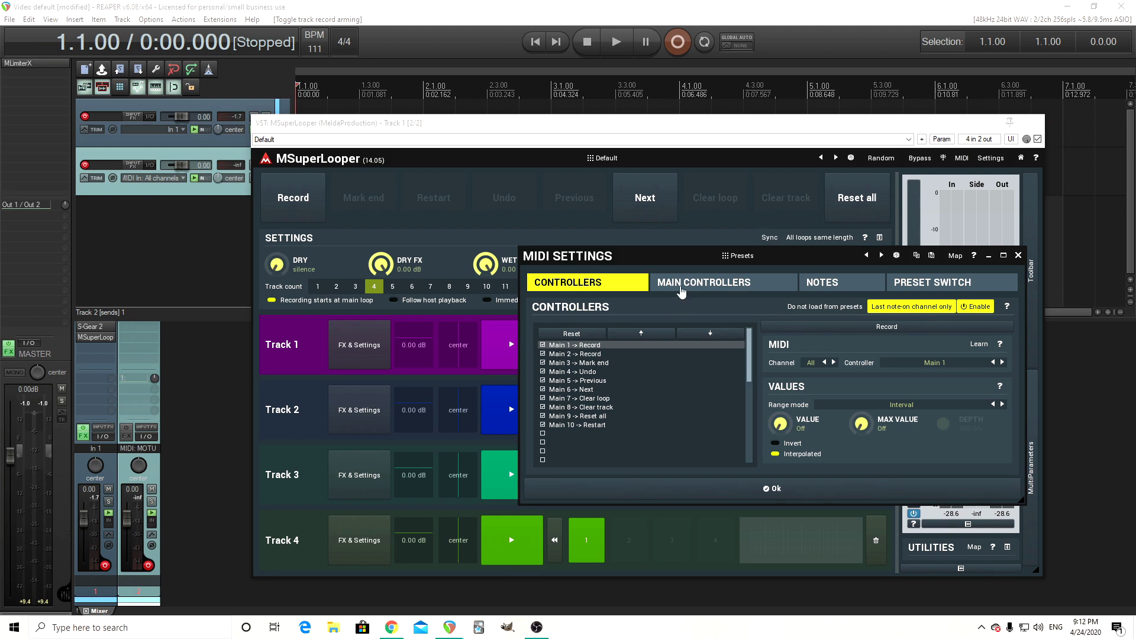
pyautogui.click(680, 293)
pyautogui.click(594, 291)
pyautogui.click(589, 335)
pyautogui.click(591, 354)
pyautogui.click(586, 334)
pyautogui.click(592, 372)
pyautogui.click(586, 335)
pyautogui.click(590, 361)
pyautogui.click(585, 334)
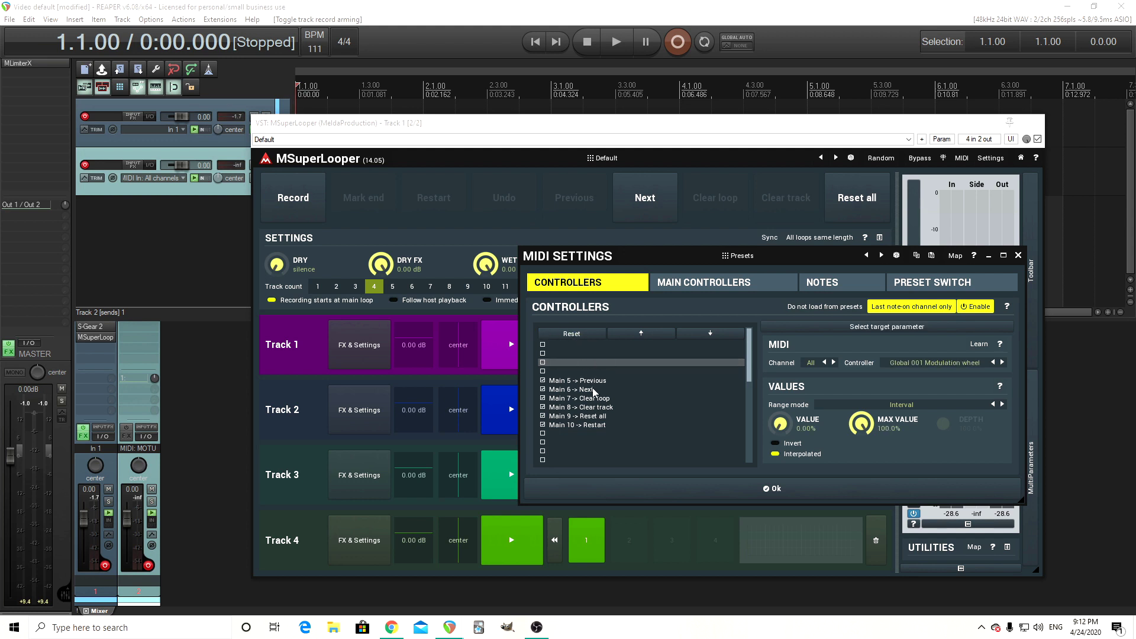
pyautogui.click(590, 382)
pyautogui.click(586, 335)
pyautogui.click(592, 390)
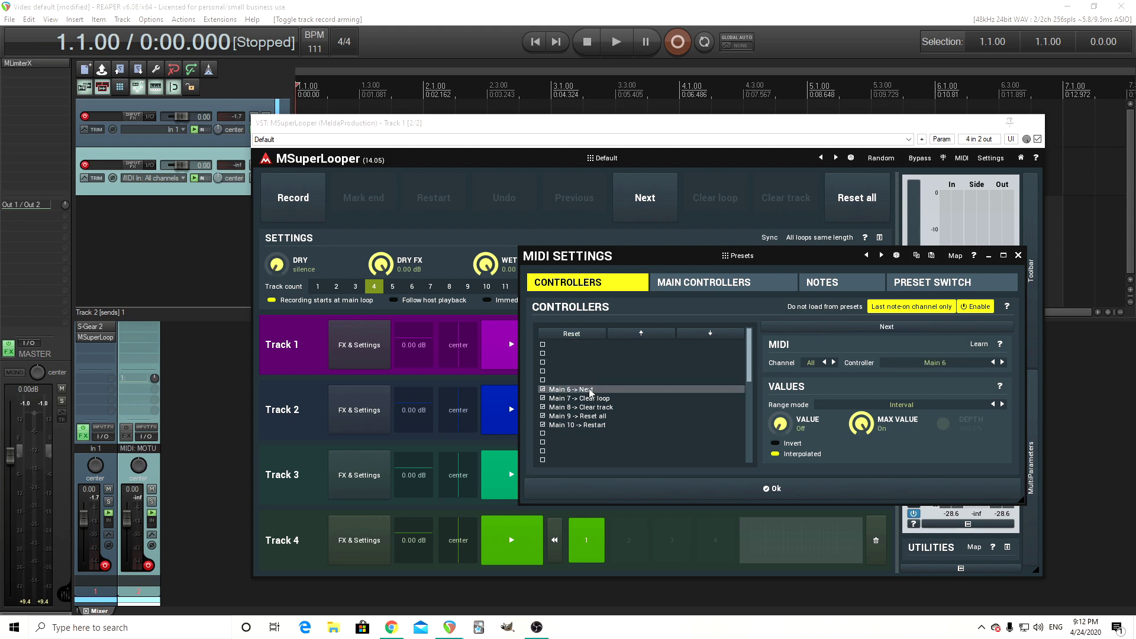
pyautogui.click(582, 335)
pyautogui.click(595, 398)
pyautogui.click(577, 335)
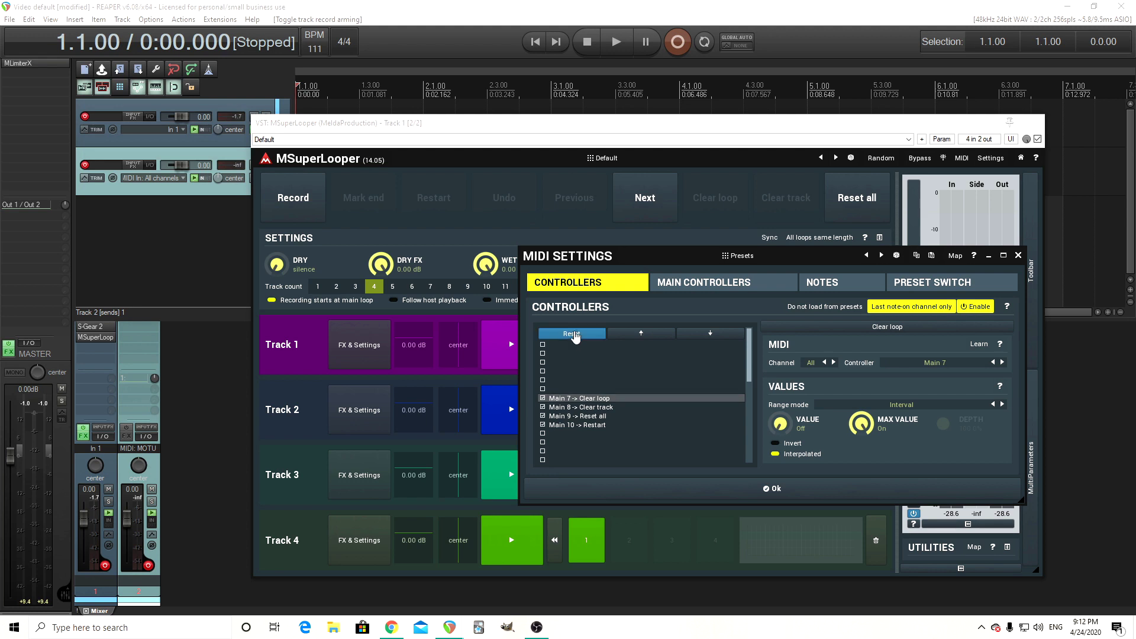
pyautogui.click(599, 407)
pyautogui.click(580, 335)
pyautogui.click(596, 416)
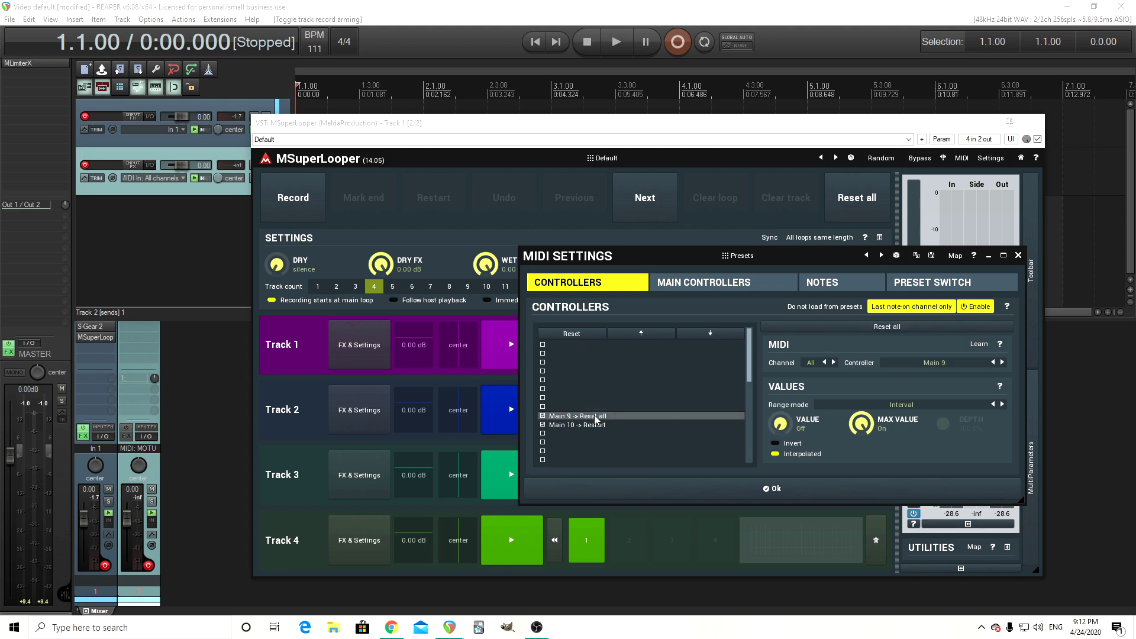
pyautogui.click(580, 335)
pyautogui.click(598, 425)
pyautogui.click(578, 335)
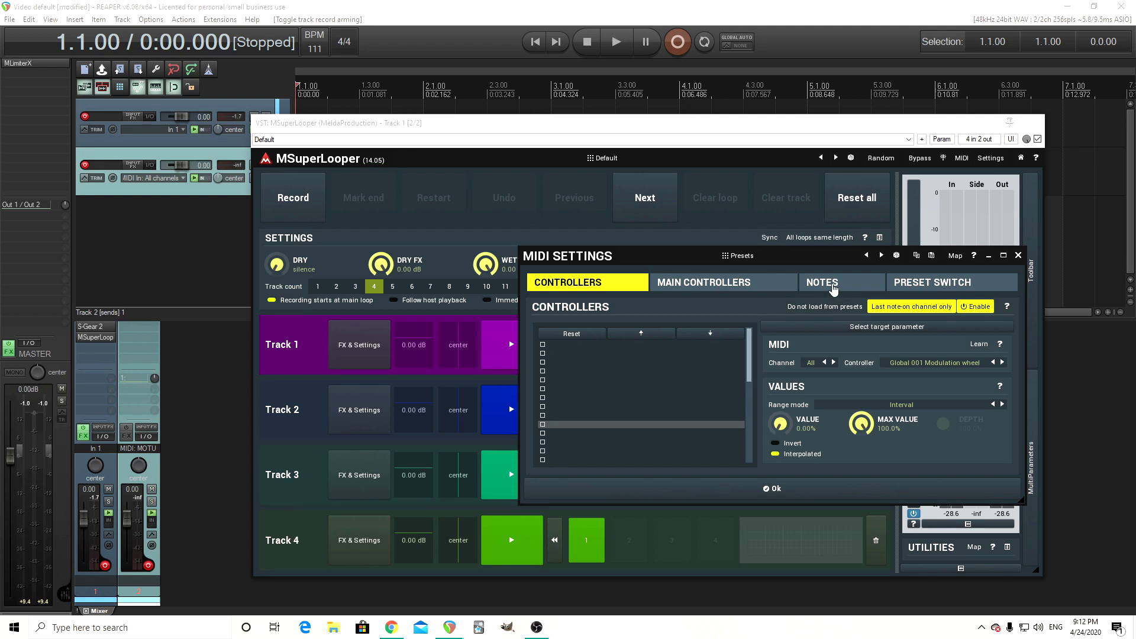
# Enable note control in the MIDI settings and assign the Global Record parameter to the first note slot
pyautogui.click(834, 289)
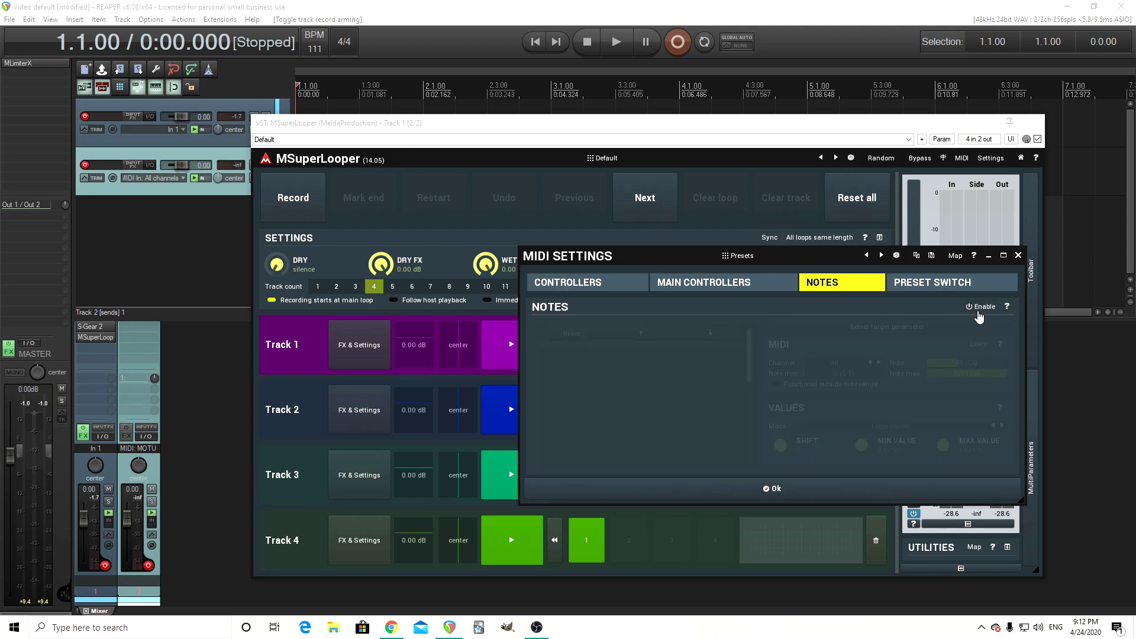
pyautogui.click(978, 308)
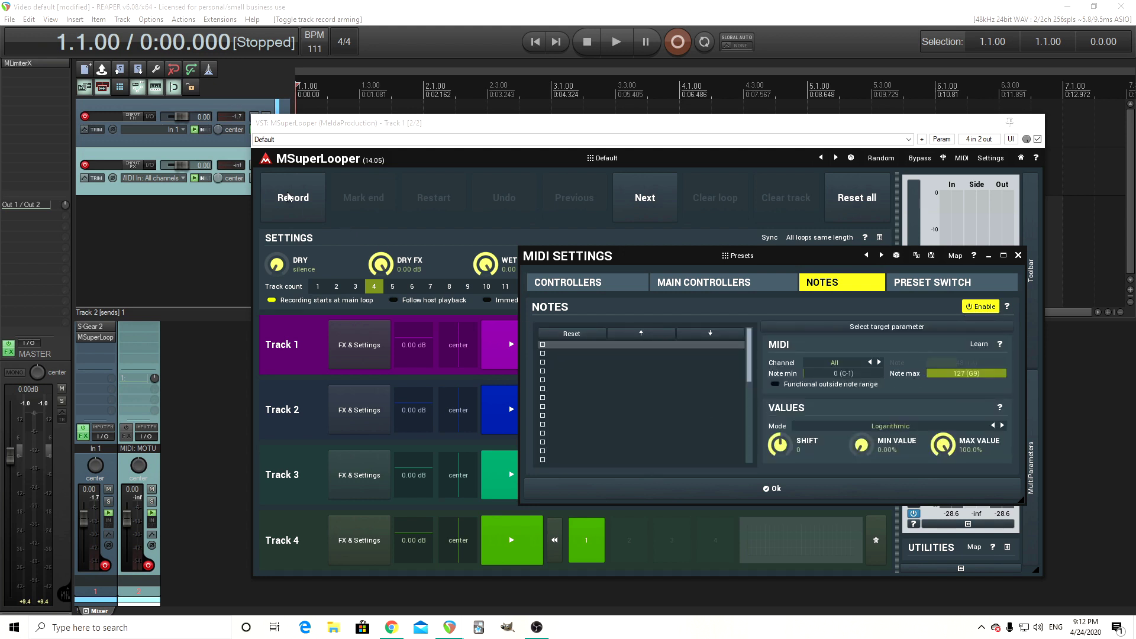
pyautogui.click(632, 348)
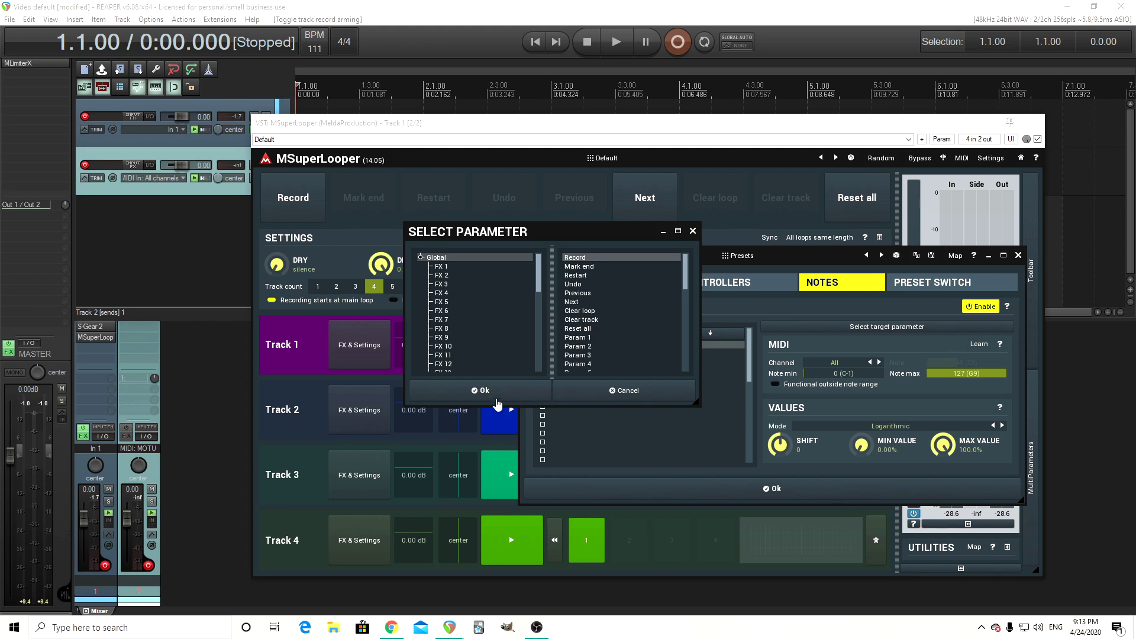
pyautogui.click(497, 399)
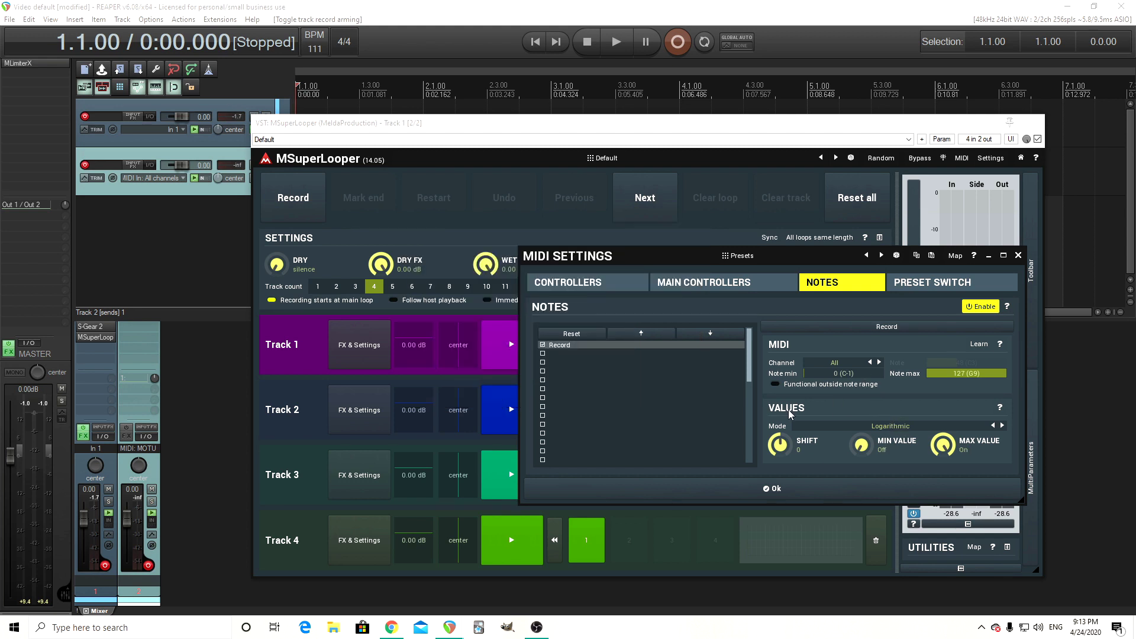
# Set the Record note assignment to Switch mode and learn note 0 (C-1) on channel 1 from the MIDI controller
pyautogui.click(886, 428)
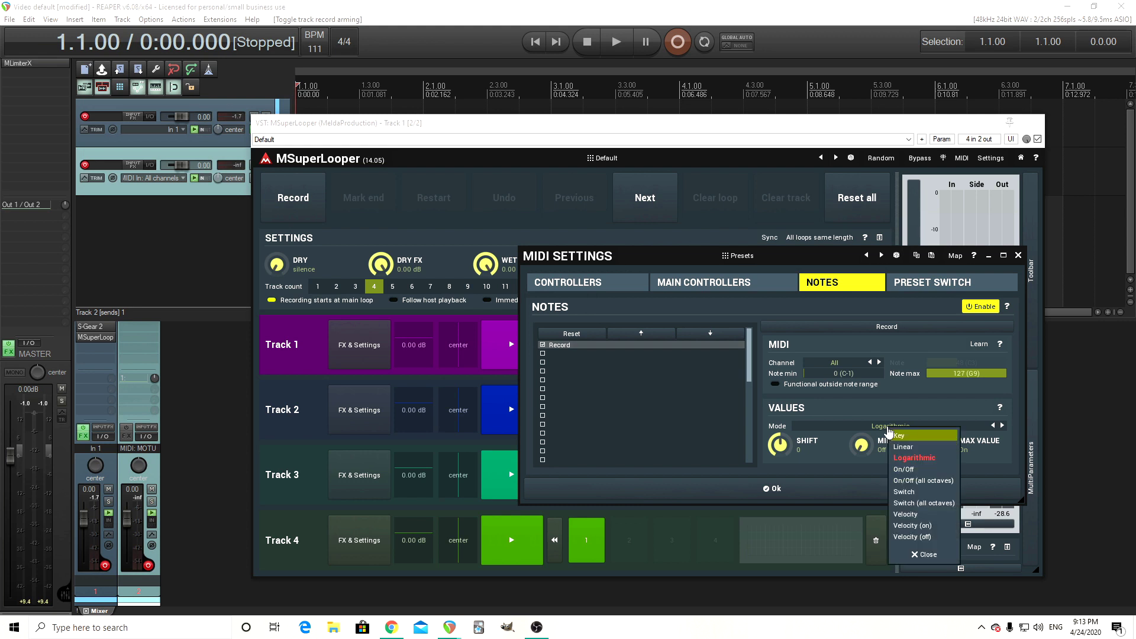
pyautogui.click(911, 495)
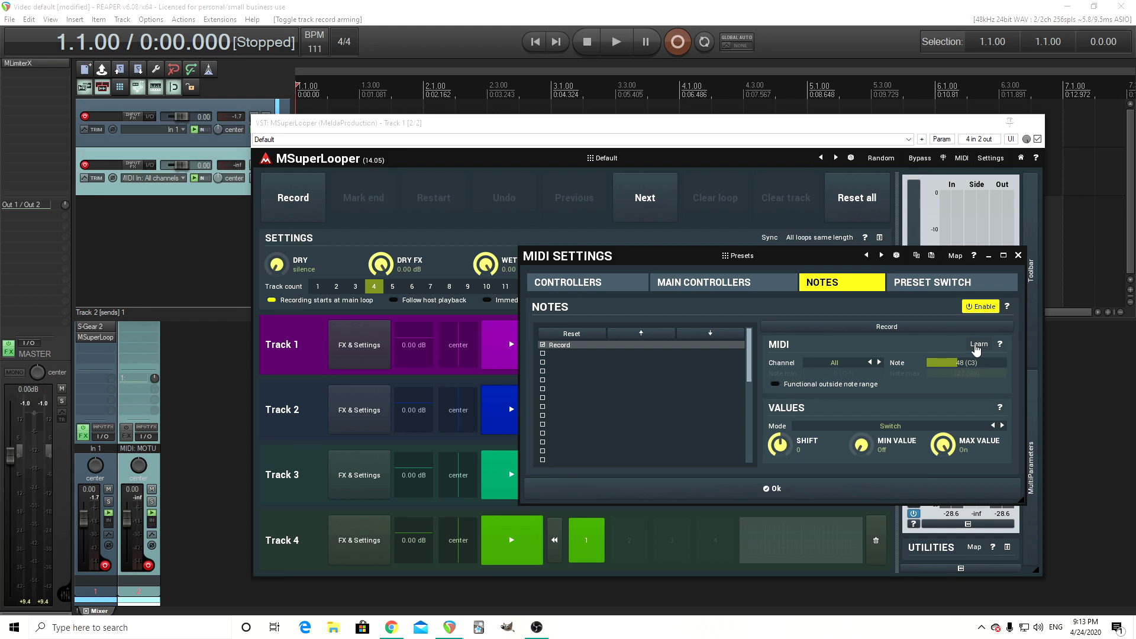
pyautogui.click(976, 350)
pyautogui.click(977, 345)
# Reposition the MIDI settings window to uncover the looper's controls and reset all loops
pyautogui.moveTo(556, 262); pyautogui.dragTo(565, 348)
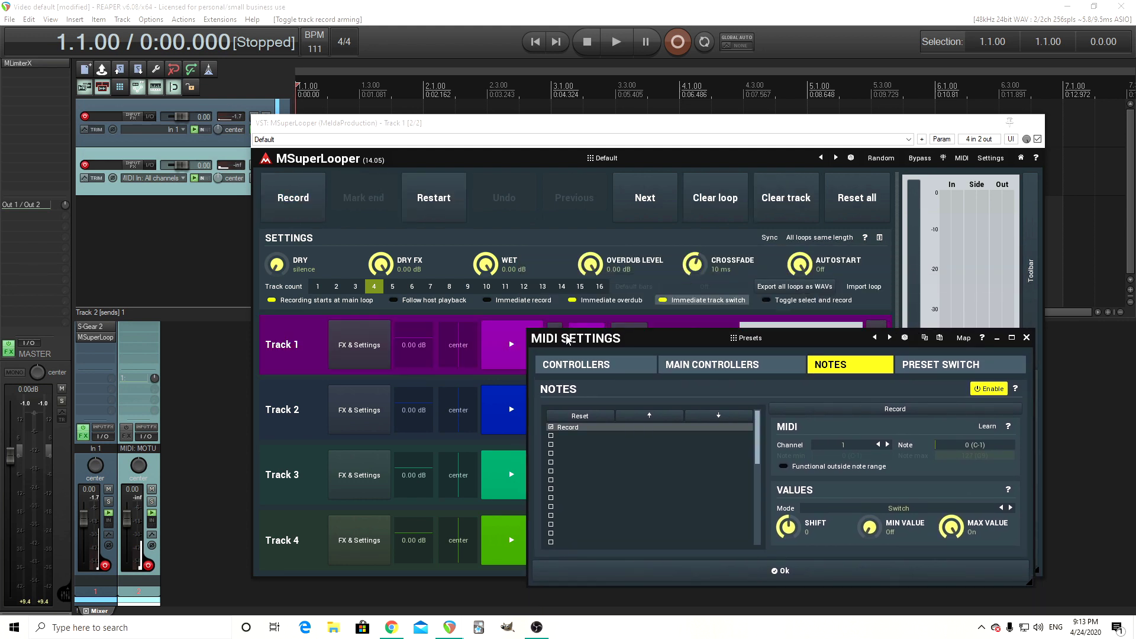
pyautogui.moveTo(643, 348); pyautogui.dragTo(565, 255)
pyautogui.click(858, 195)
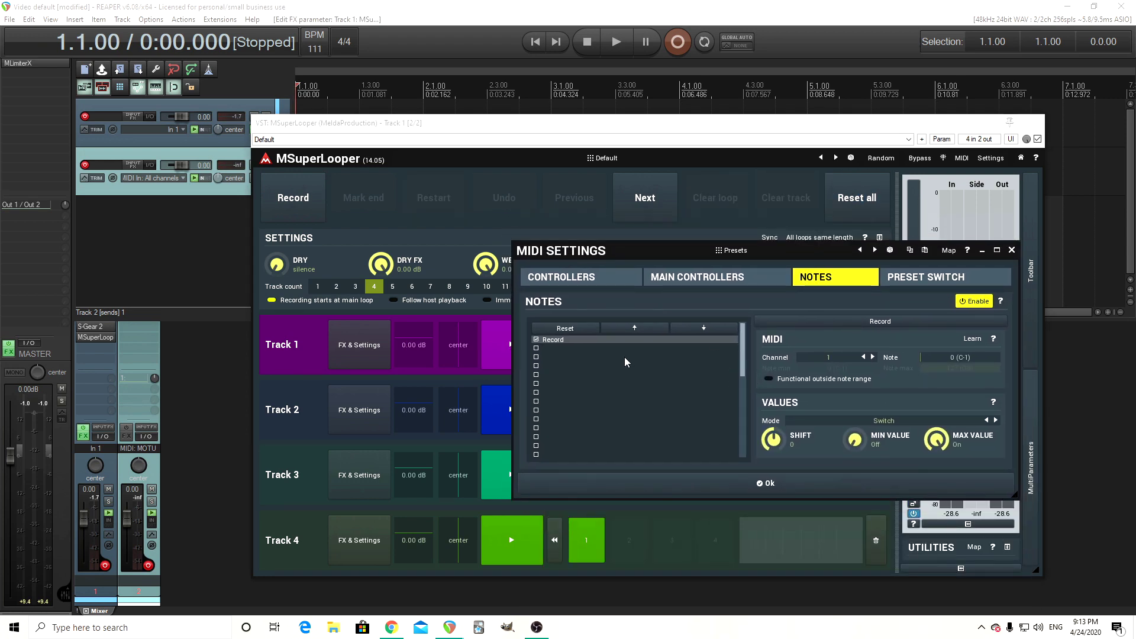
# Assign the Global Next parameter to the second note slot
pyautogui.click(594, 349)
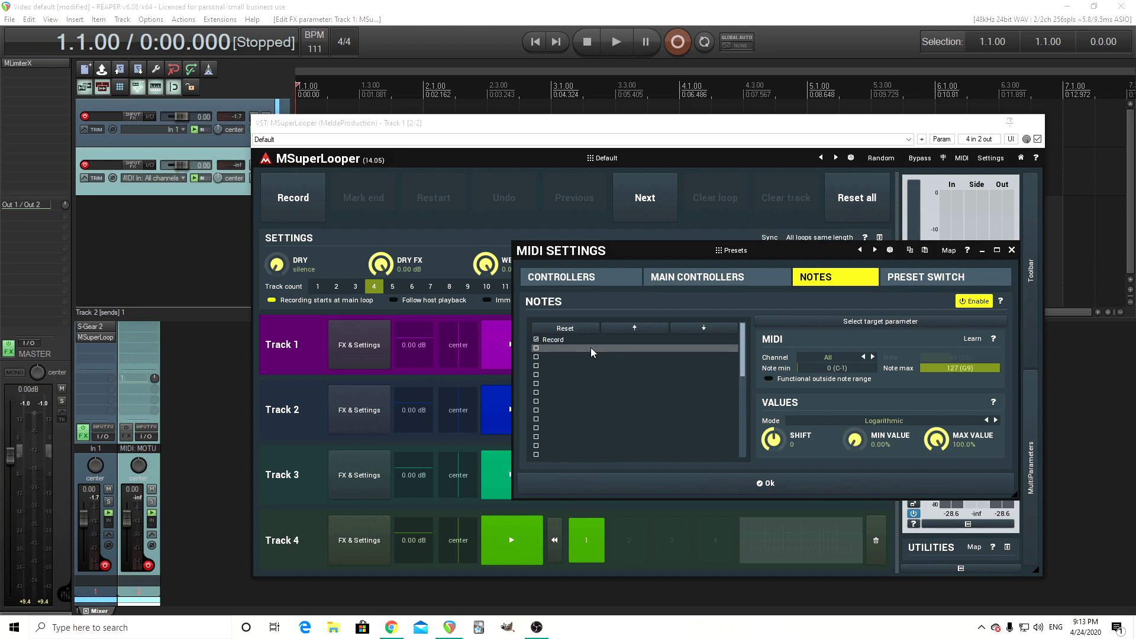
pyautogui.doubleClick(590, 348)
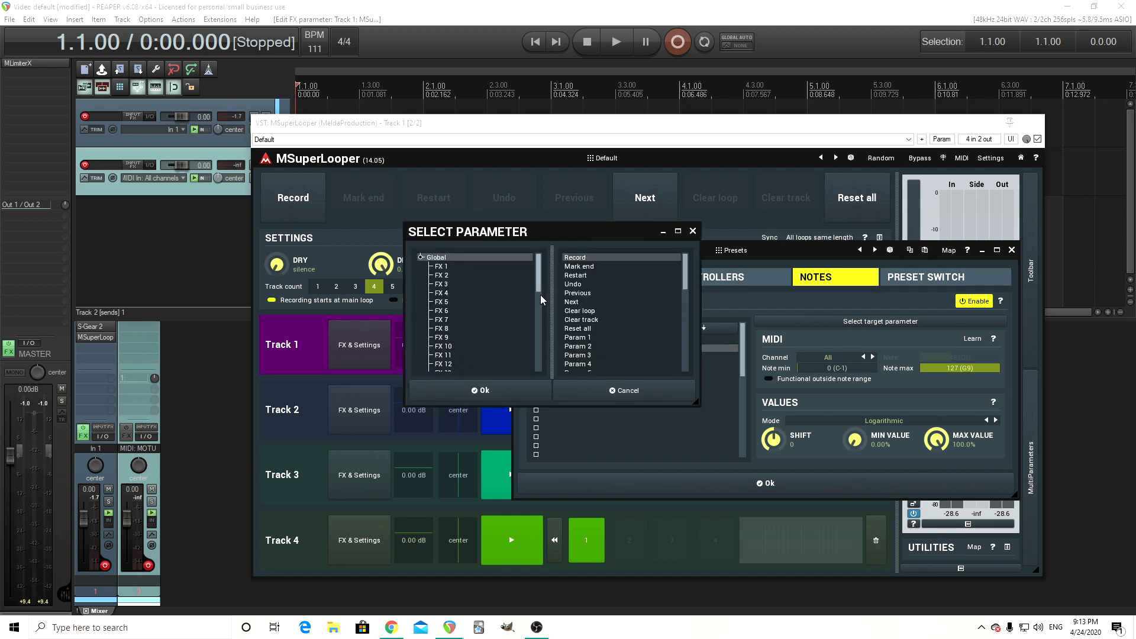
pyautogui.scroll(-2, 540, 303)
pyautogui.moveTo(541, 303); pyautogui.dragTo(538, 335)
pyautogui.click(453, 258)
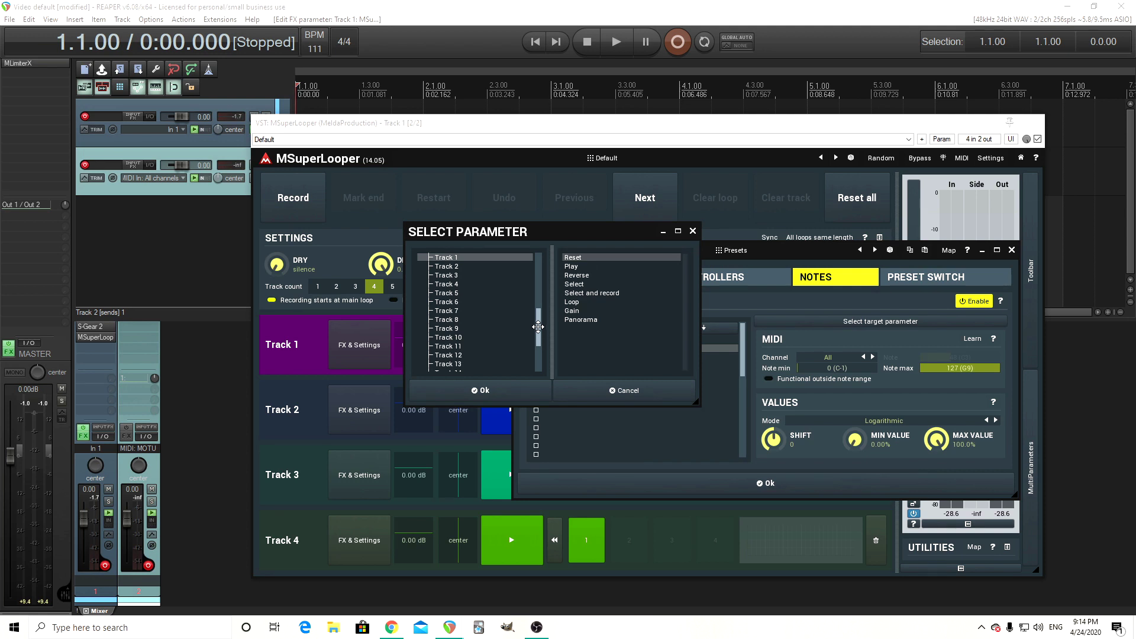
pyautogui.moveTo(537, 327); pyautogui.dragTo(538, 266)
pyautogui.click(462, 259)
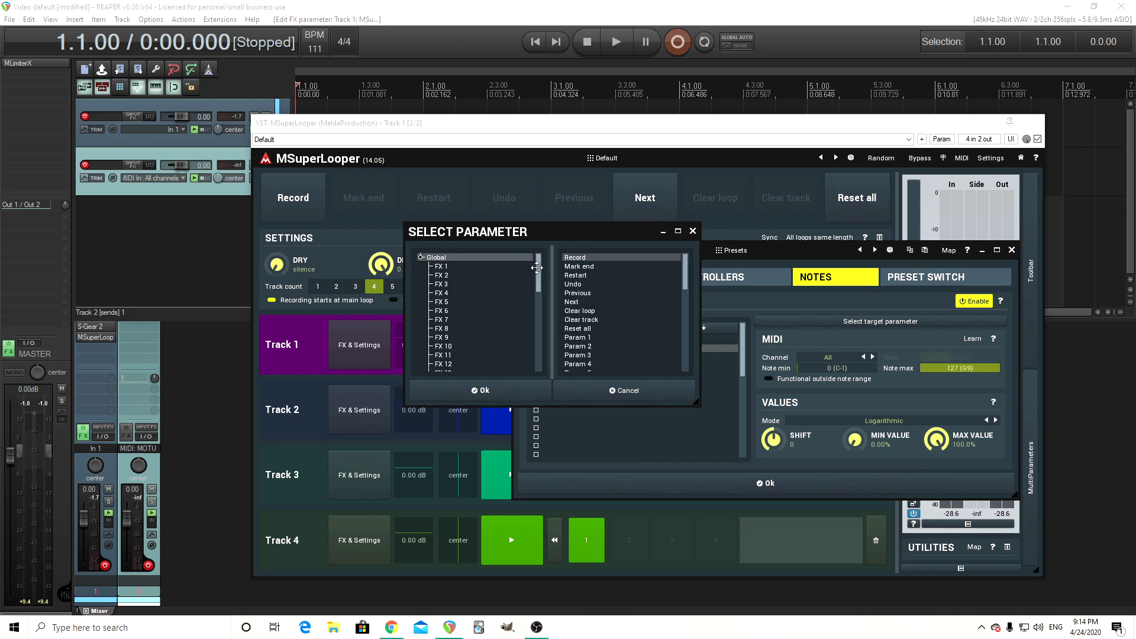
pyautogui.click(578, 302)
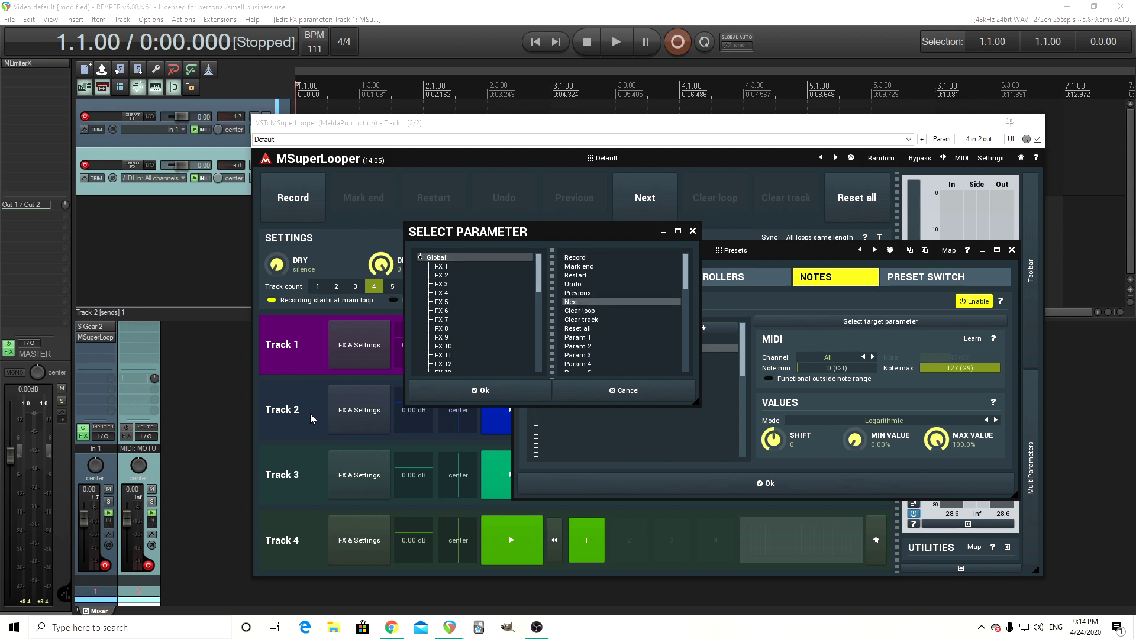
pyautogui.click(533, 393)
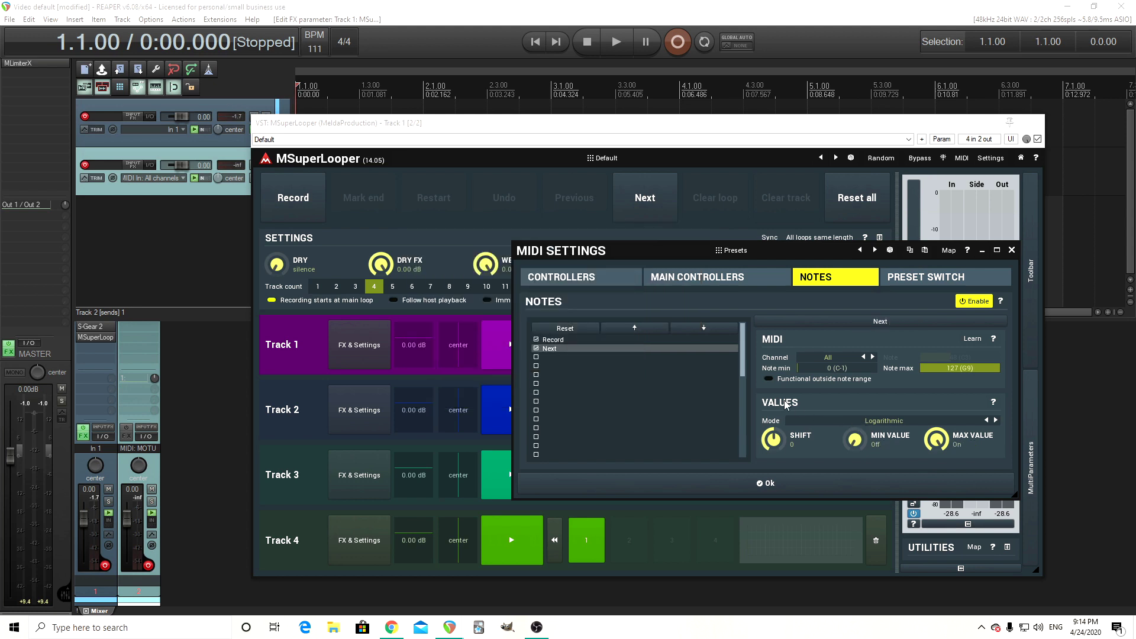
# Set the Next note assignment to On/Off mode and learn its note from the MIDI controller
pyautogui.click(882, 421)
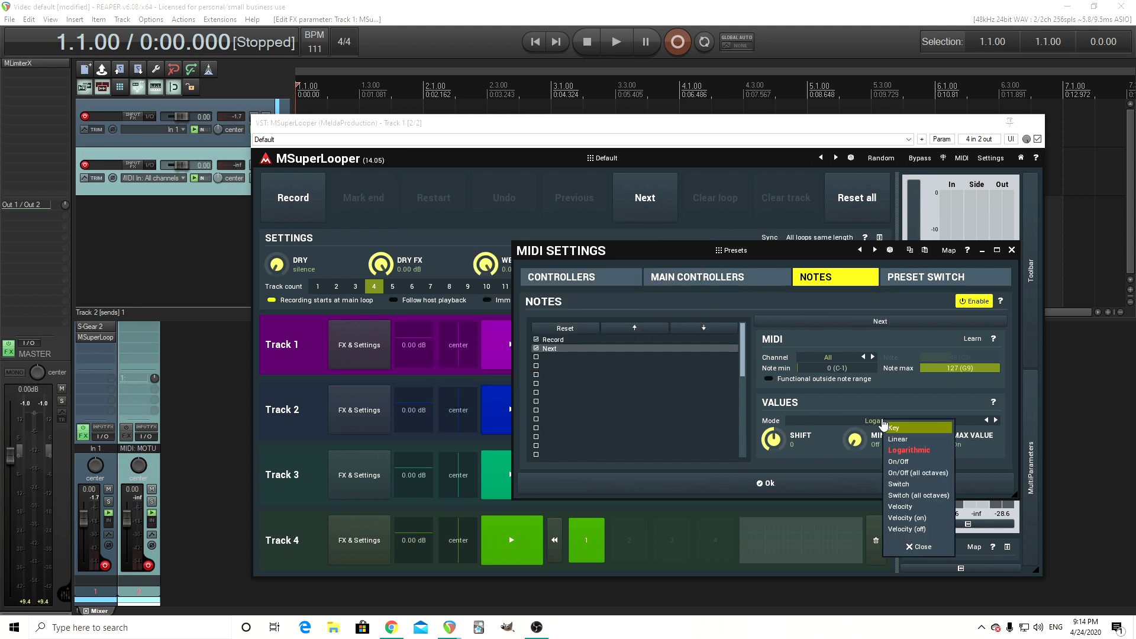
pyautogui.click(910, 462)
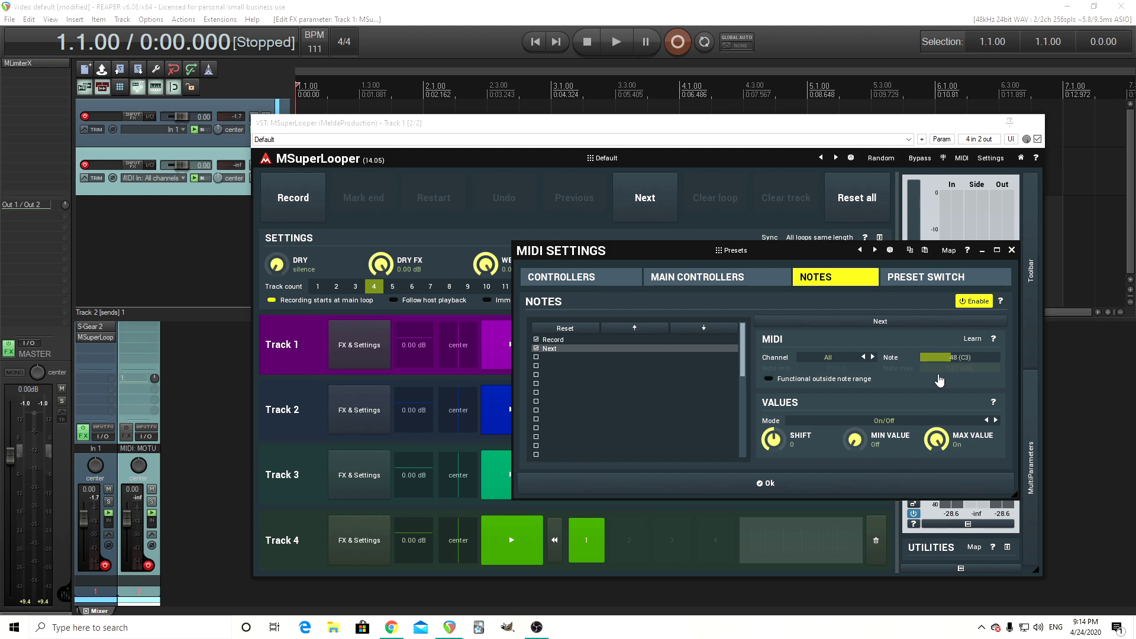
pyautogui.click(971, 344)
# Assign the Global Previous parameter to the third note slot in On/Off mode and learn its note from the MIDI controller
pyautogui.click(560, 357)
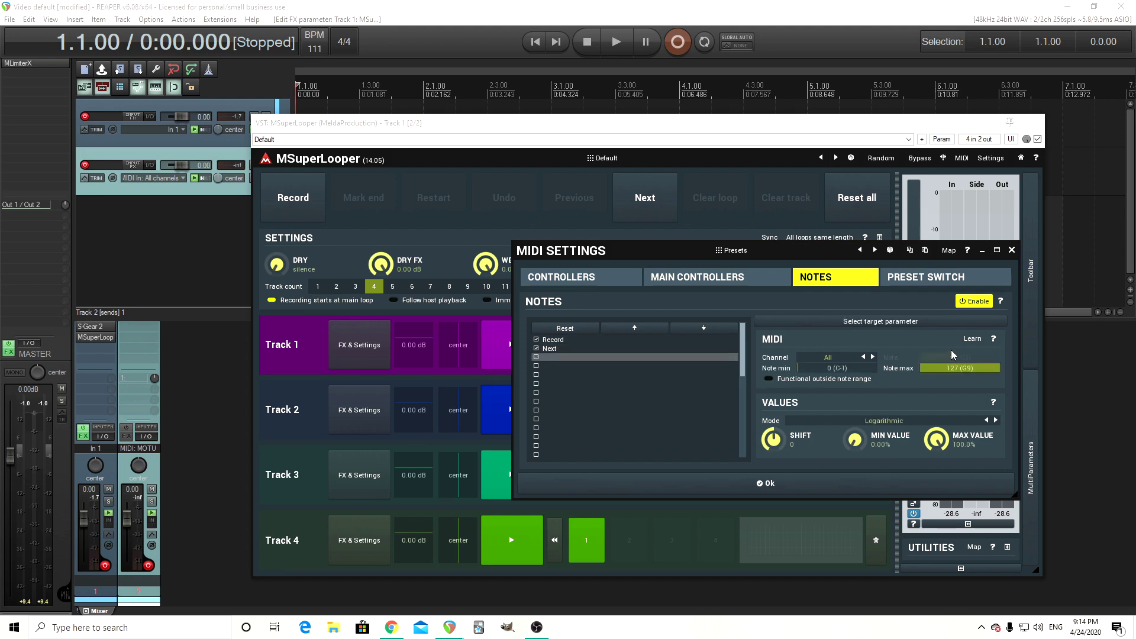
pyautogui.click(872, 421)
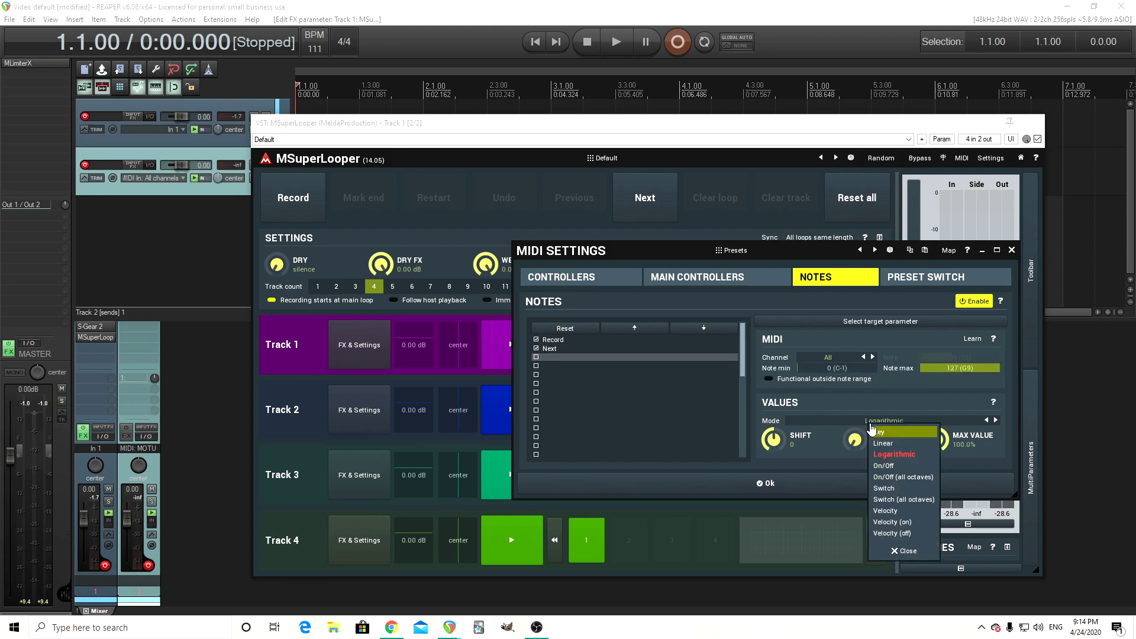
pyautogui.click(891, 466)
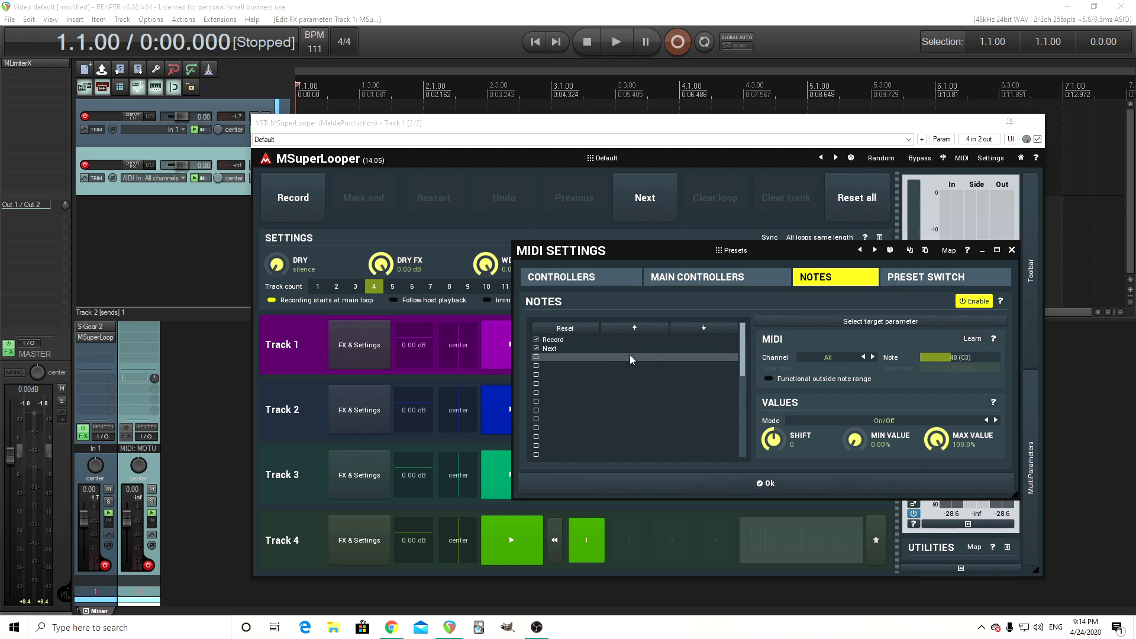
pyautogui.doubleClick(591, 357)
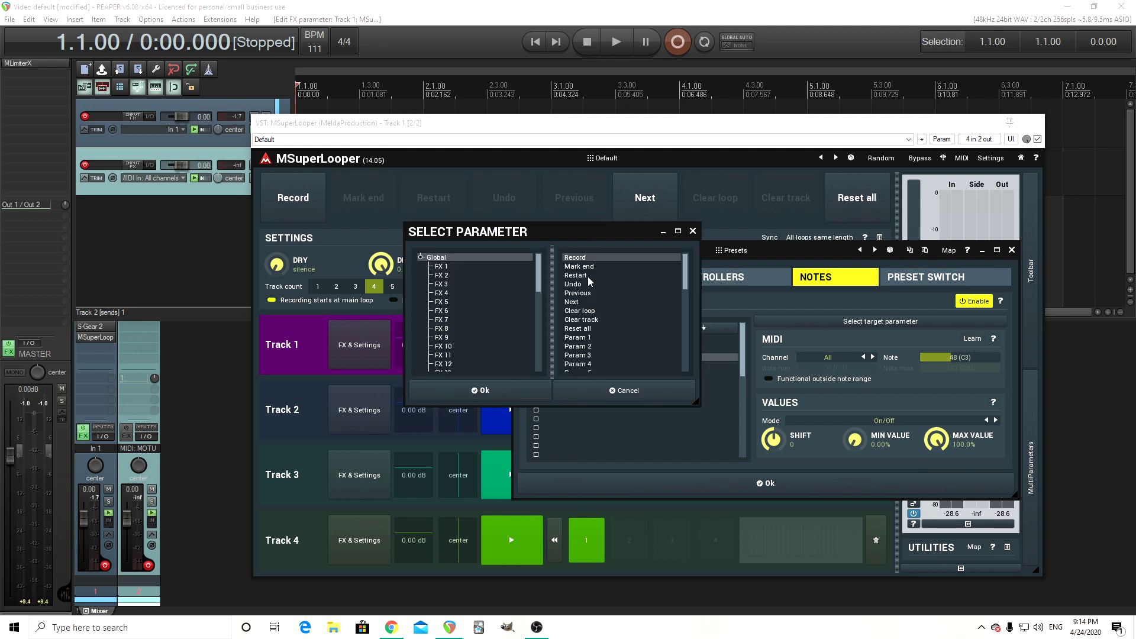
pyautogui.click(591, 291)
pyautogui.click(506, 393)
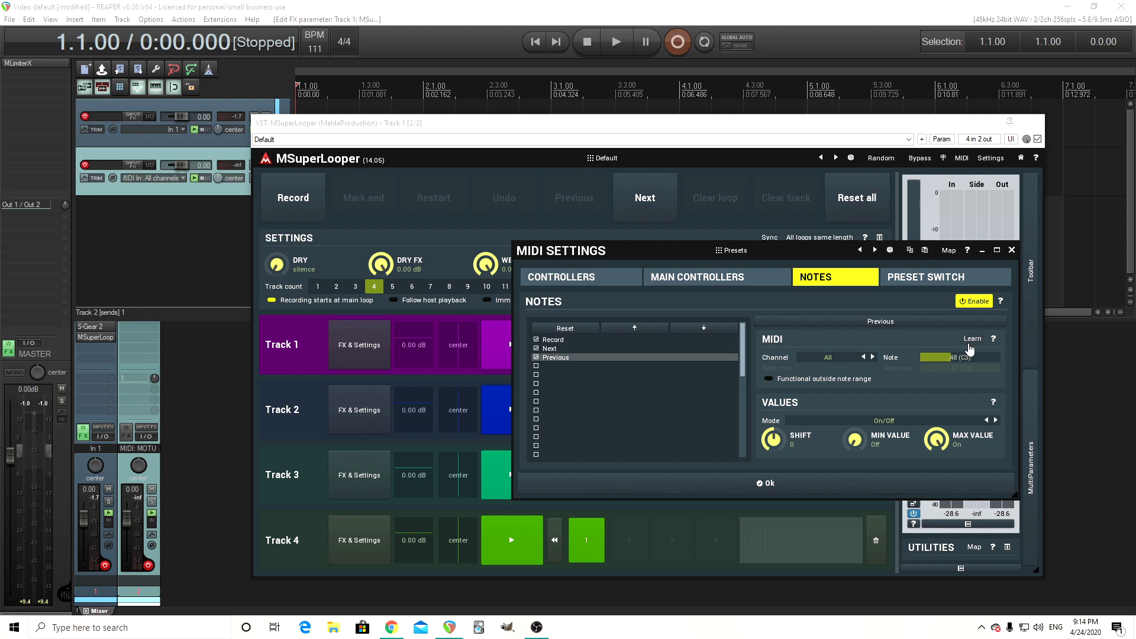
pyautogui.click(971, 344)
pyautogui.click(971, 345)
# Assign the Global Undo parameter to the fourth note slot
pyautogui.click(550, 366)
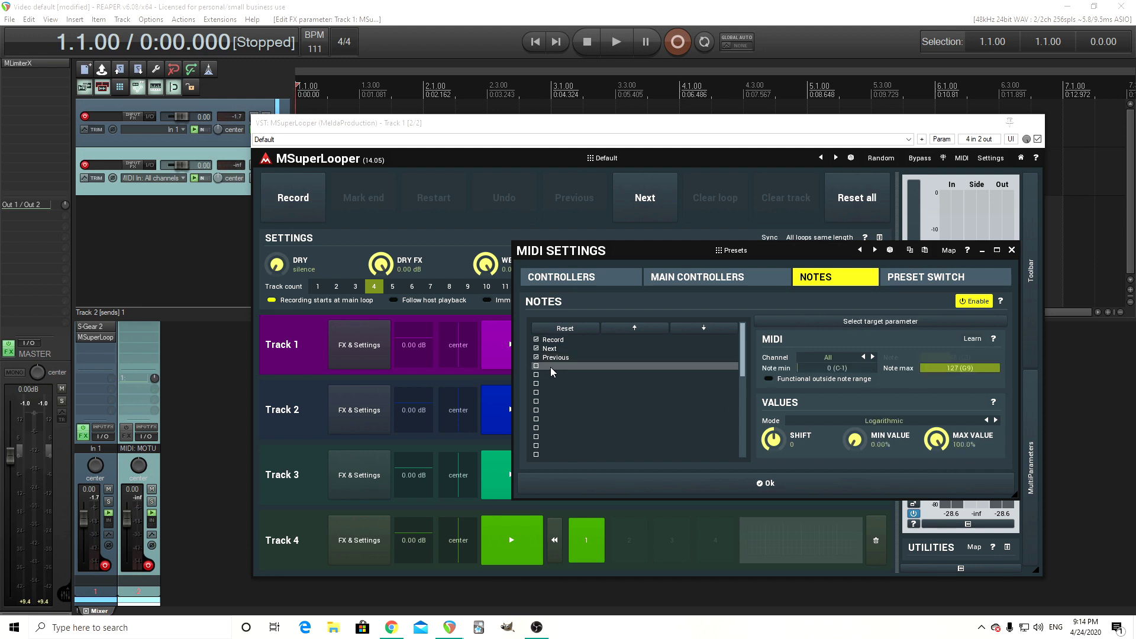
pyautogui.doubleClick(551, 367)
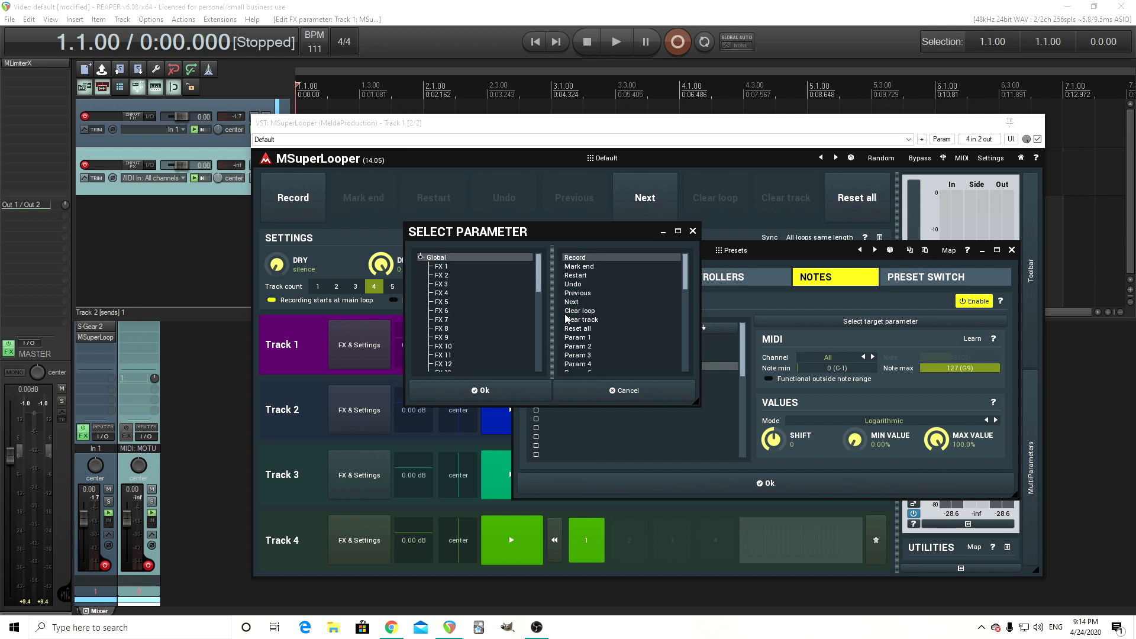
pyautogui.click(574, 285)
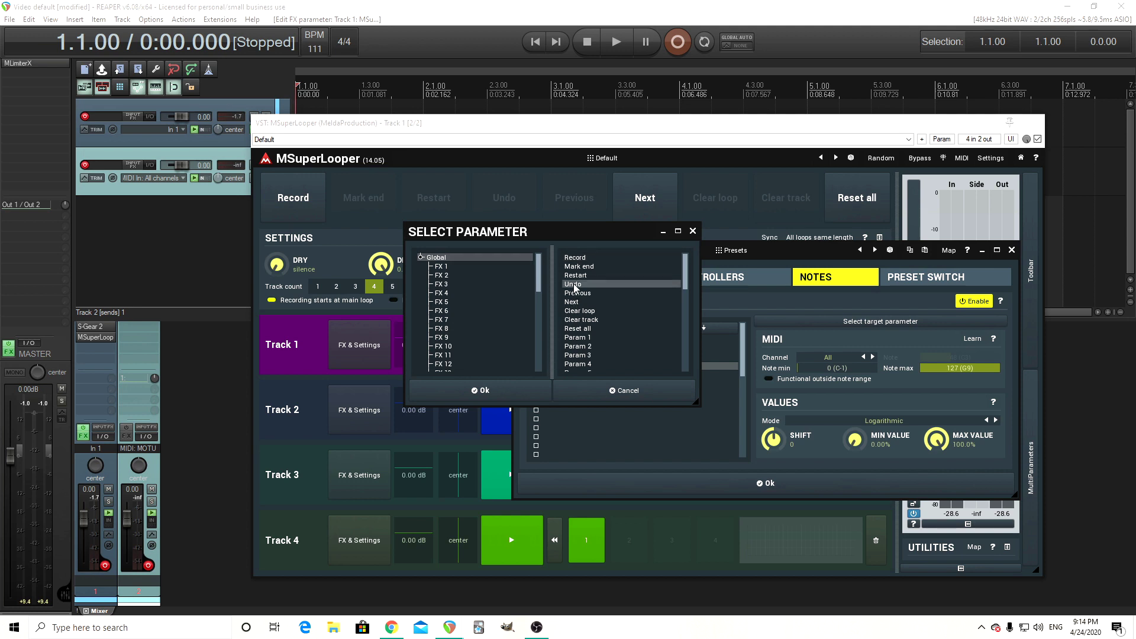
pyautogui.click(528, 395)
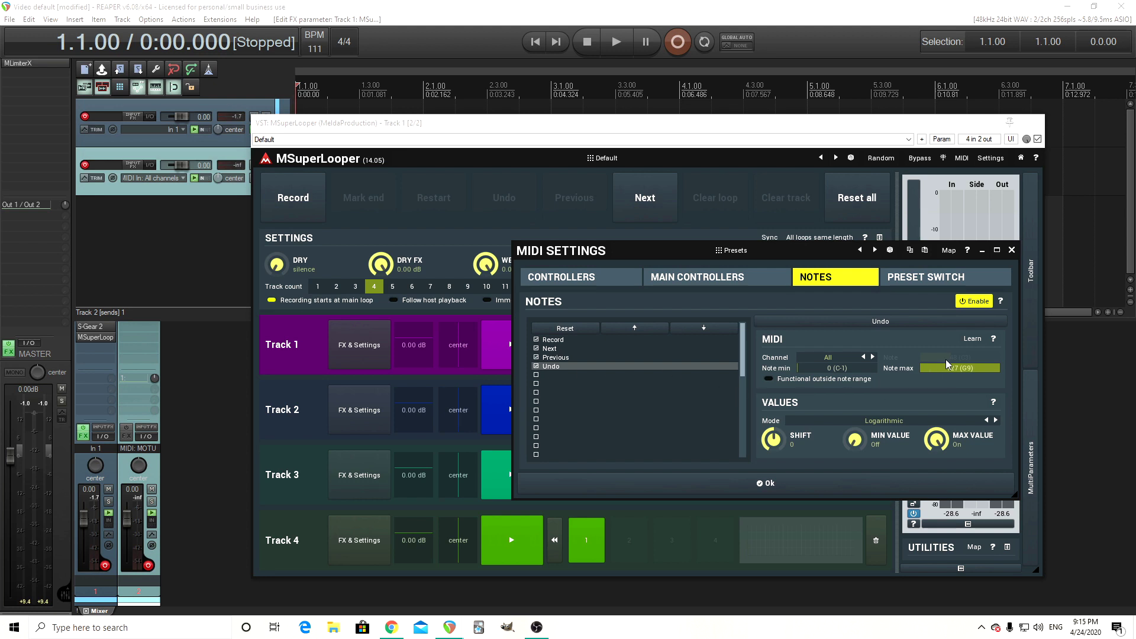
# Set the Undo note assignment to On/Off mode and learn note 3 (D#-1) on channel 1 from the MIDI controller
pyautogui.click(897, 419)
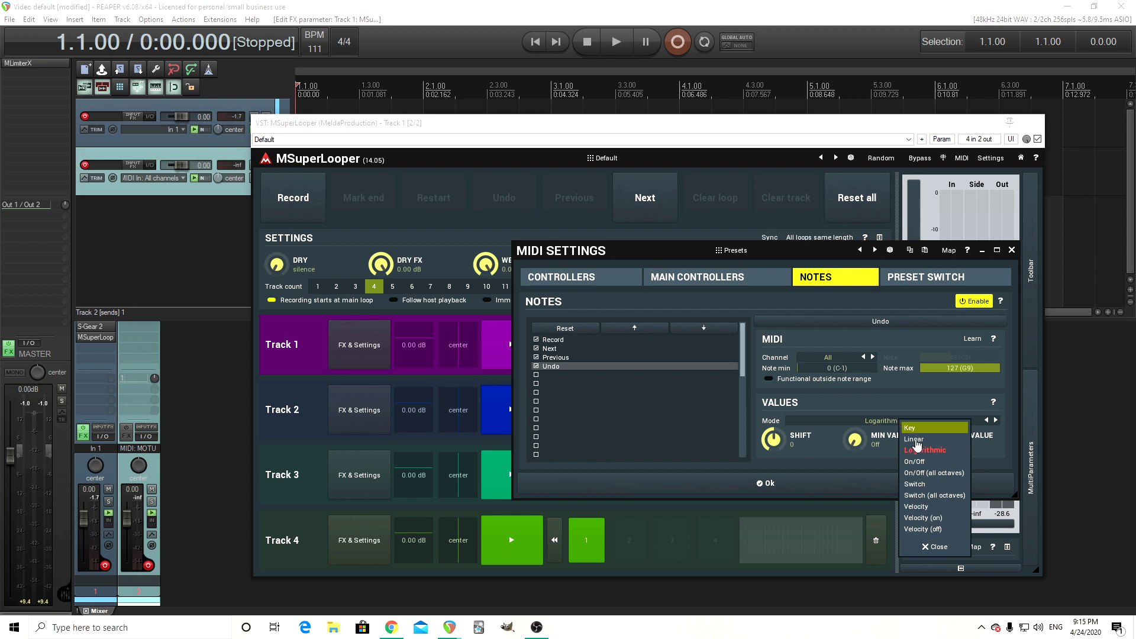
pyautogui.click(930, 466)
pyautogui.click(973, 342)
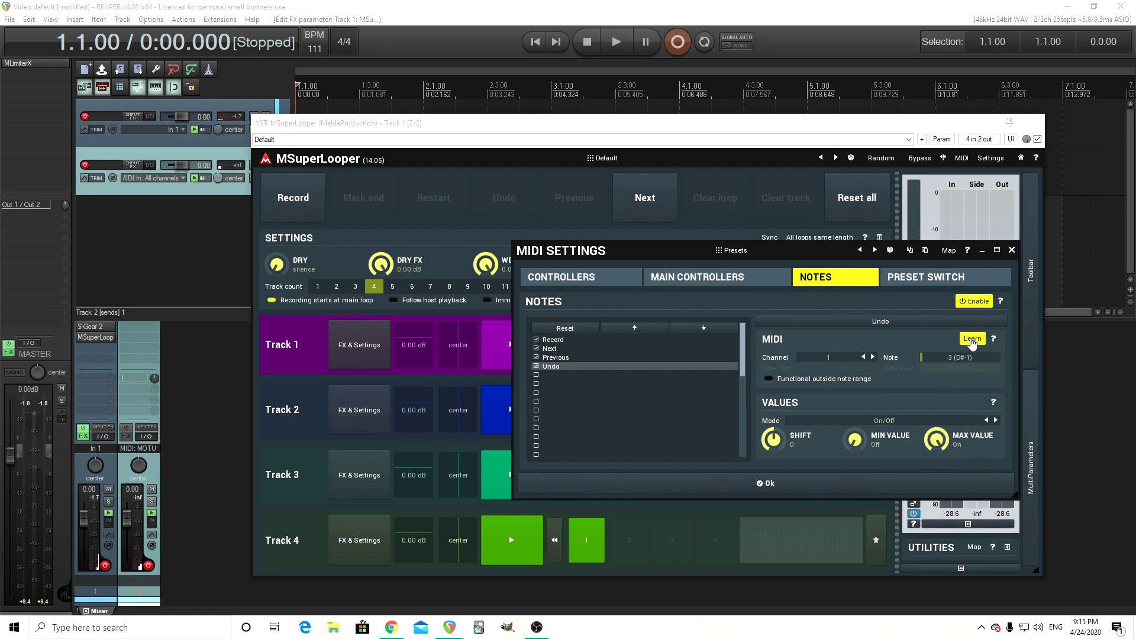
pyautogui.click(972, 342)
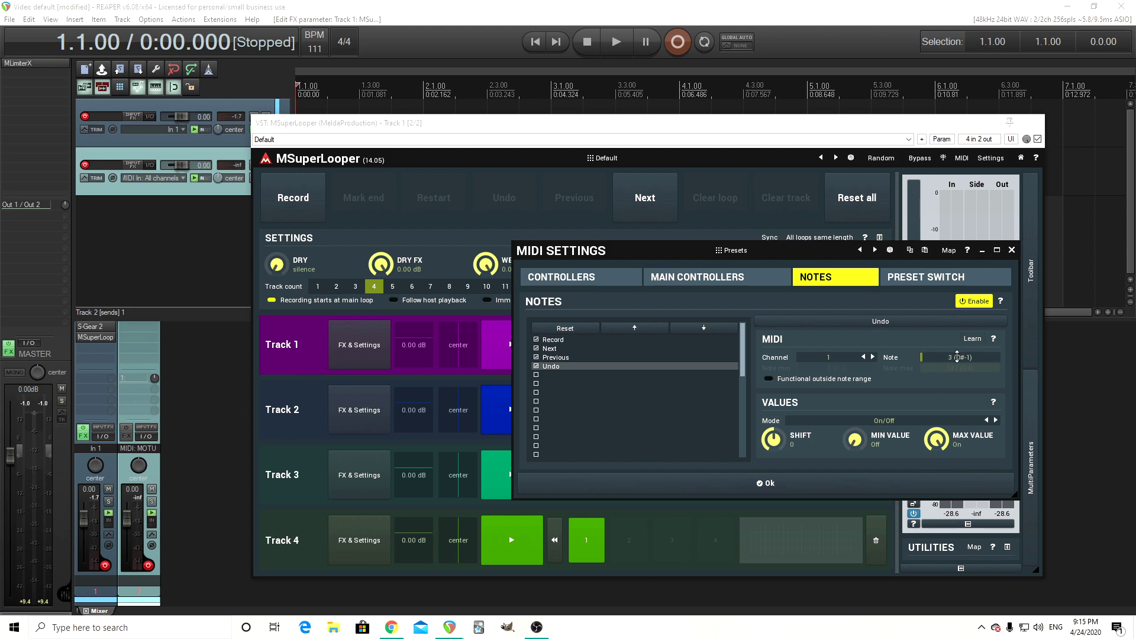
# Assign the Global Clear track parameter to the fifth note slot
pyautogui.click(566, 374)
pyautogui.click(565, 377)
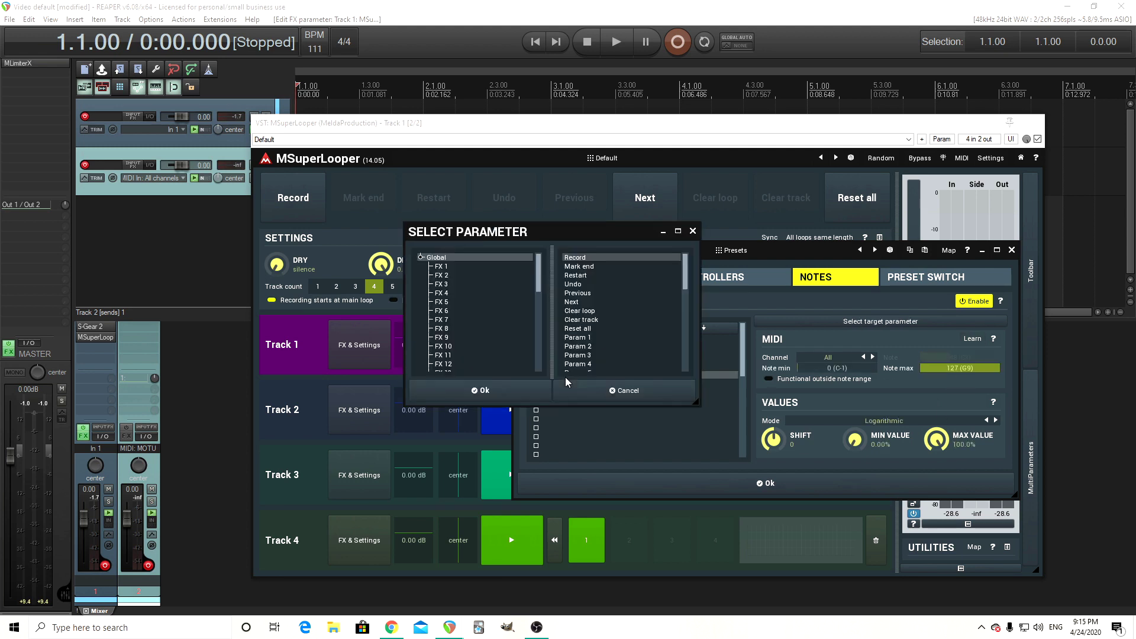
pyautogui.click(599, 320)
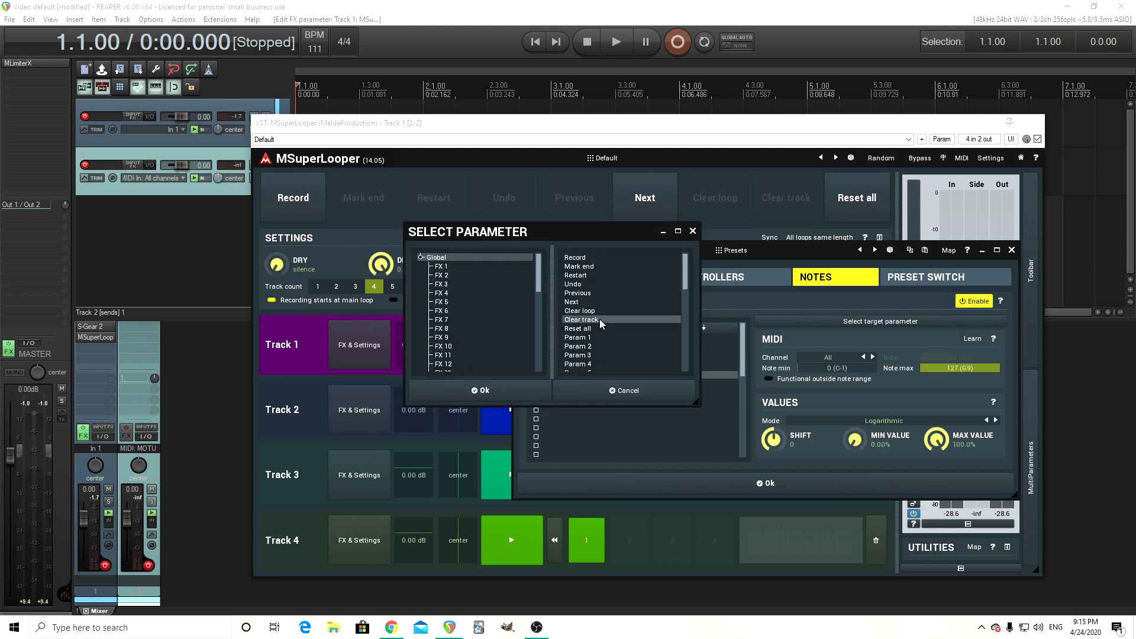
pyautogui.click(504, 389)
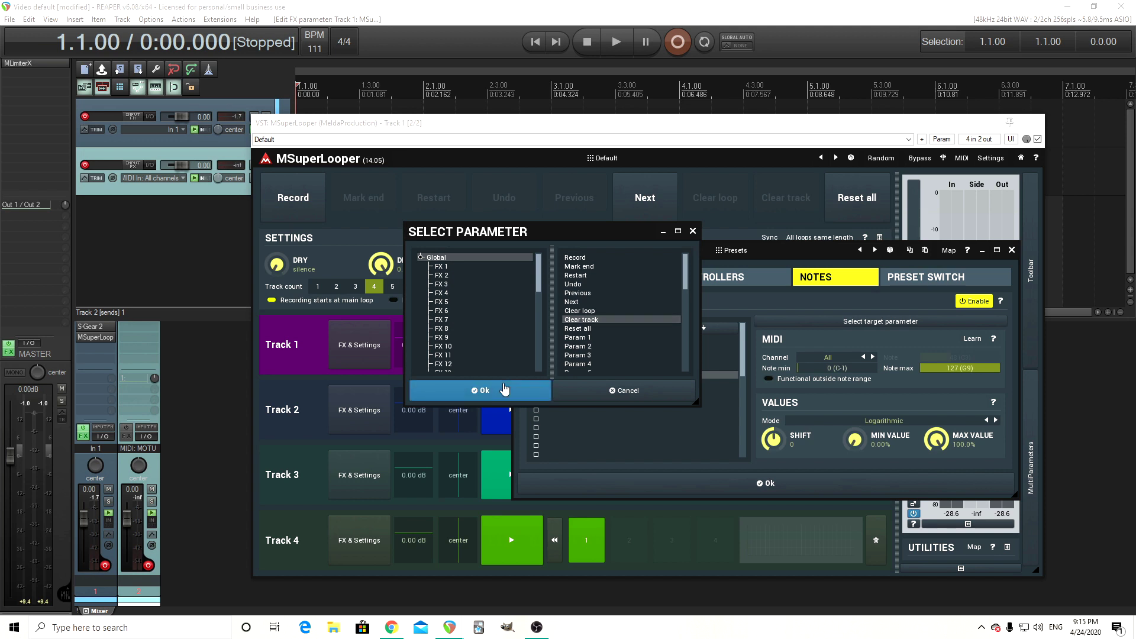
# Set the Clear track note assignment to On/Off mode and learn note 4 (E-1) on channel 1 from the MIDI controller
pyautogui.click(851, 427)
pyautogui.click(882, 460)
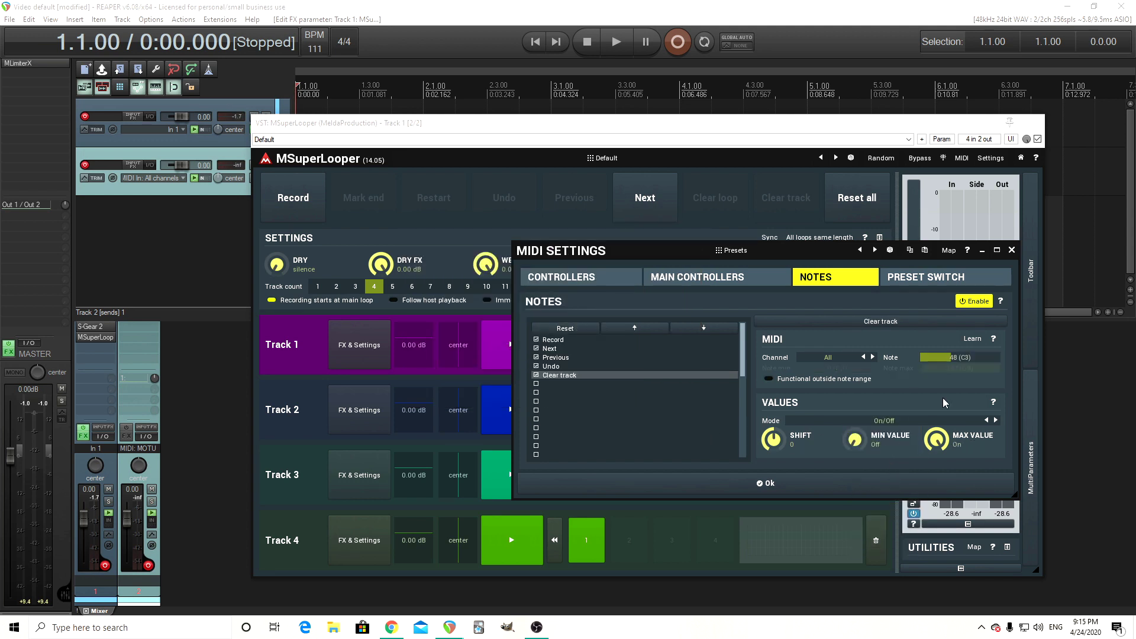
pyautogui.click(972, 342)
pyautogui.click(973, 346)
# View the saved presets for the MIDI settings and close the MIDI settings window
pyautogui.moveTo(577, 254); pyautogui.dragTo(579, 305)
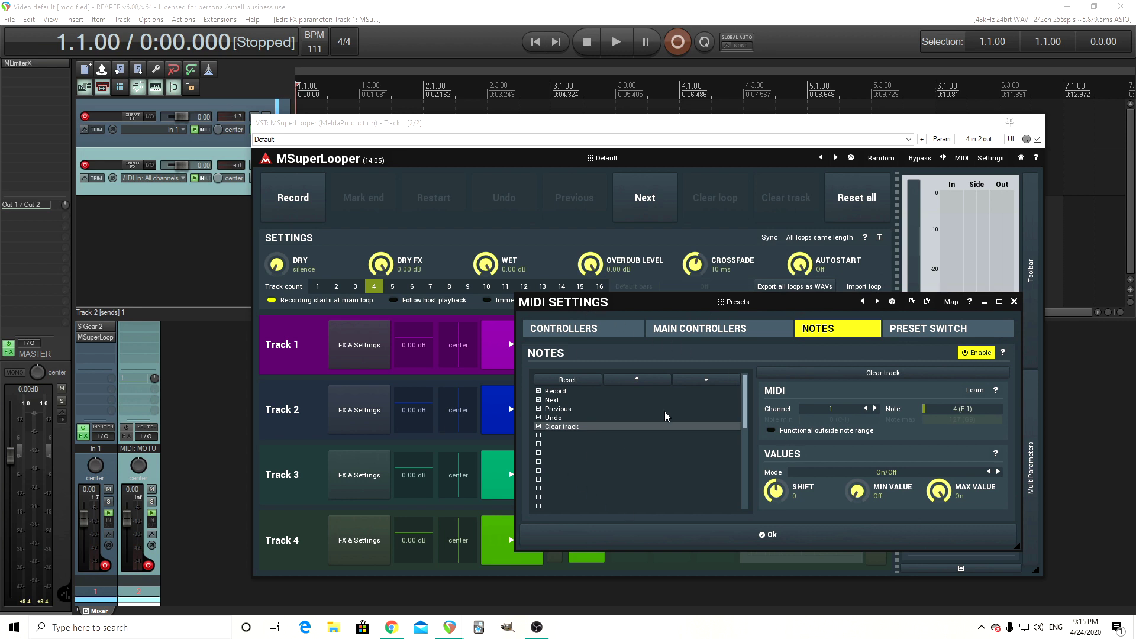
pyautogui.click(734, 303)
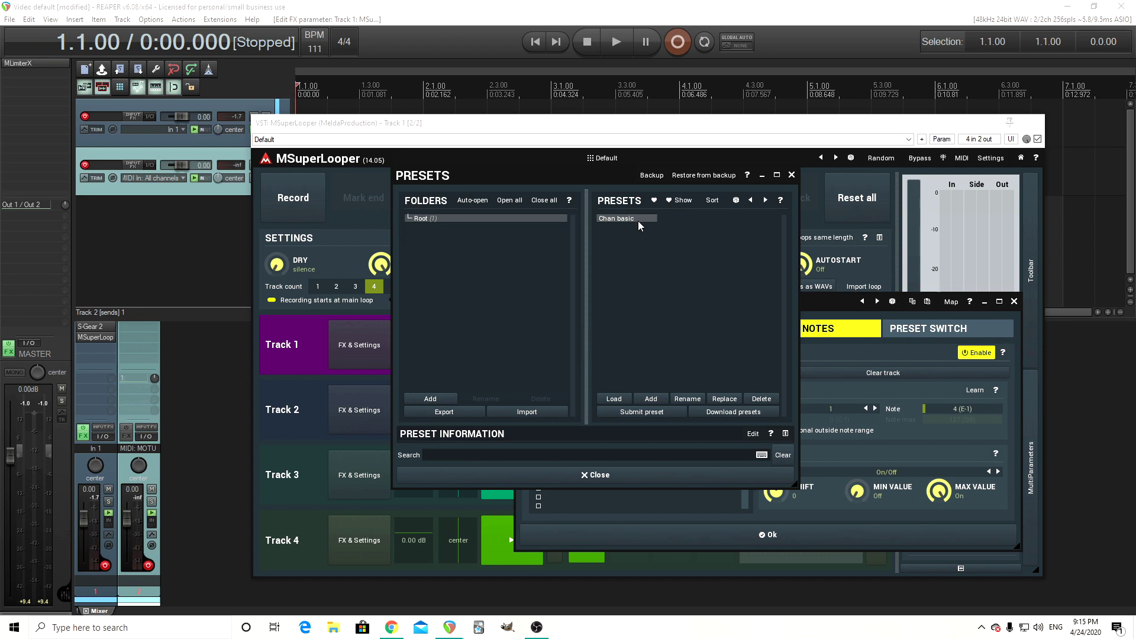
pyautogui.click(649, 475)
pyautogui.click(1013, 302)
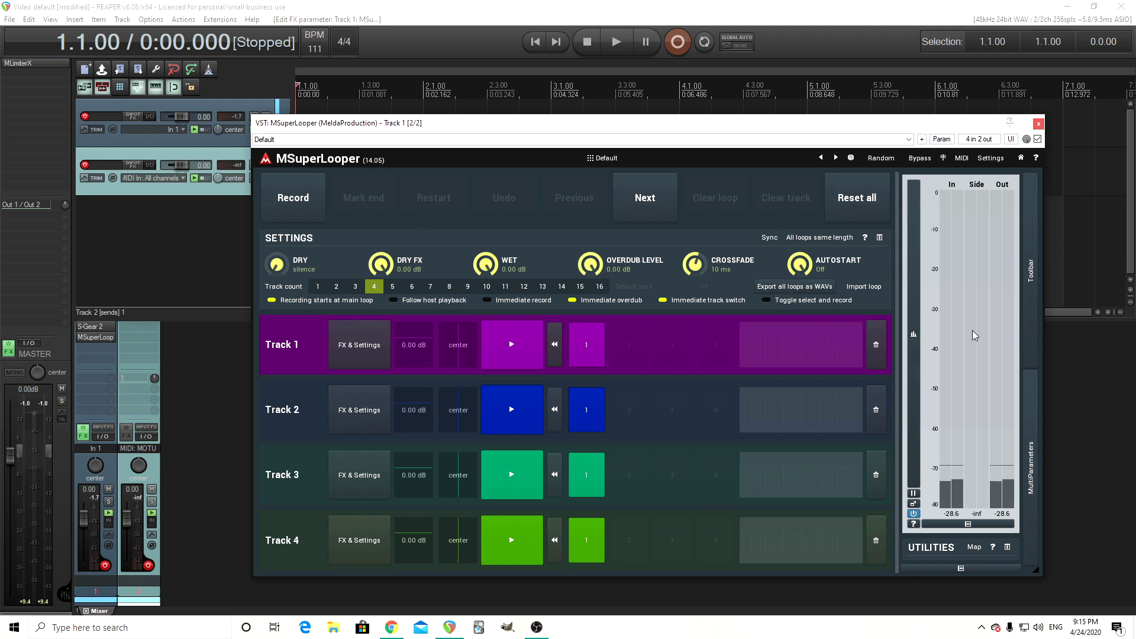
# Test the Next and Previous assignments by moving the looper's track selection down and back up to Track 1
pyautogui.press('Down')
pyautogui.press('Down')
pyautogui.press('Up')
pyautogui.press('Up')
pyautogui.press('Down')
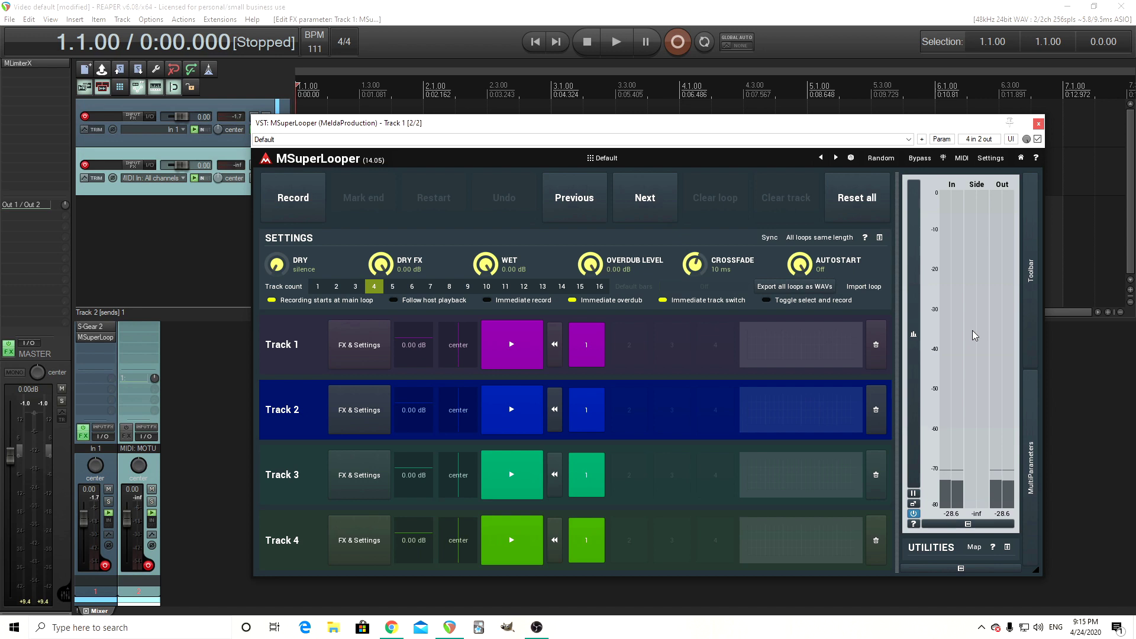
pyautogui.press('Up')
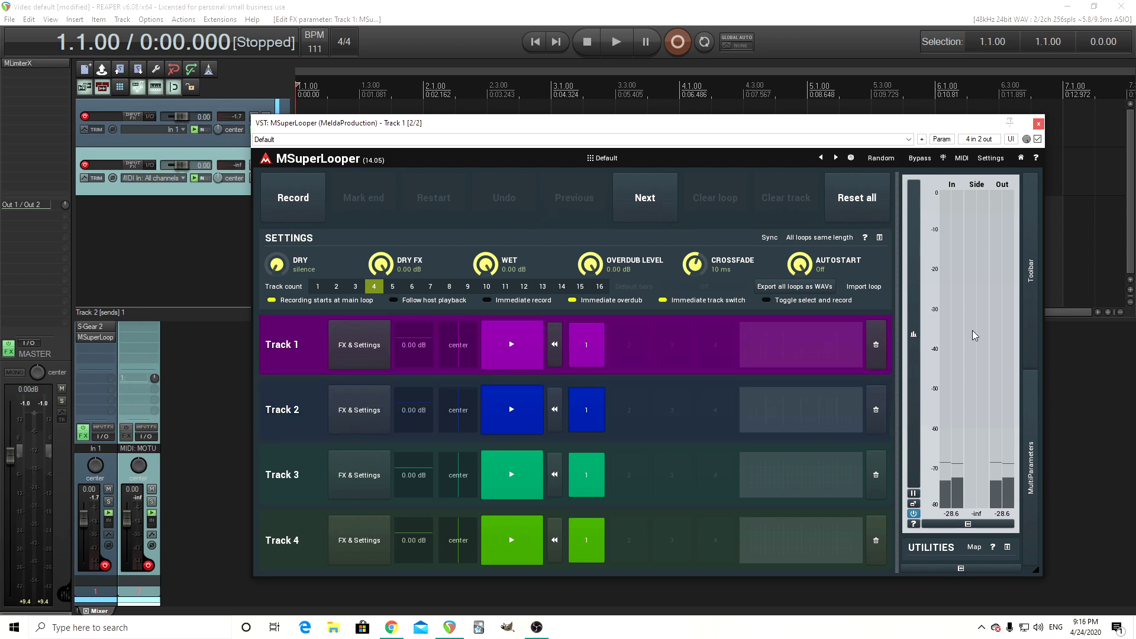
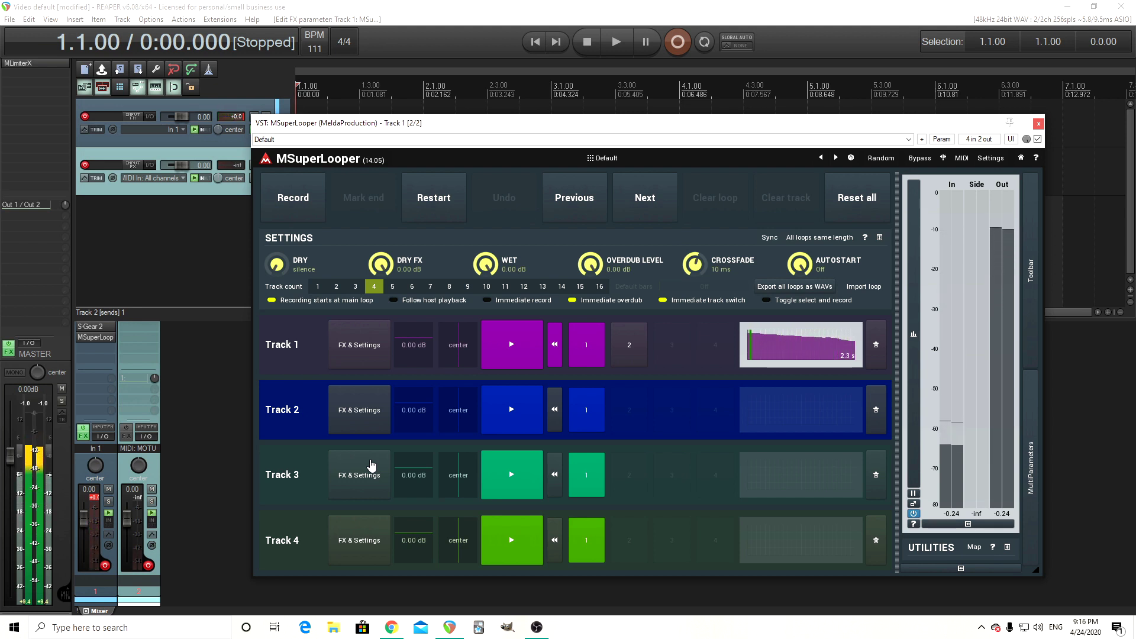
# Record a loop about 4.7 s long on Track 2 and another of the same length on Track 3
pyautogui.click(371, 465)
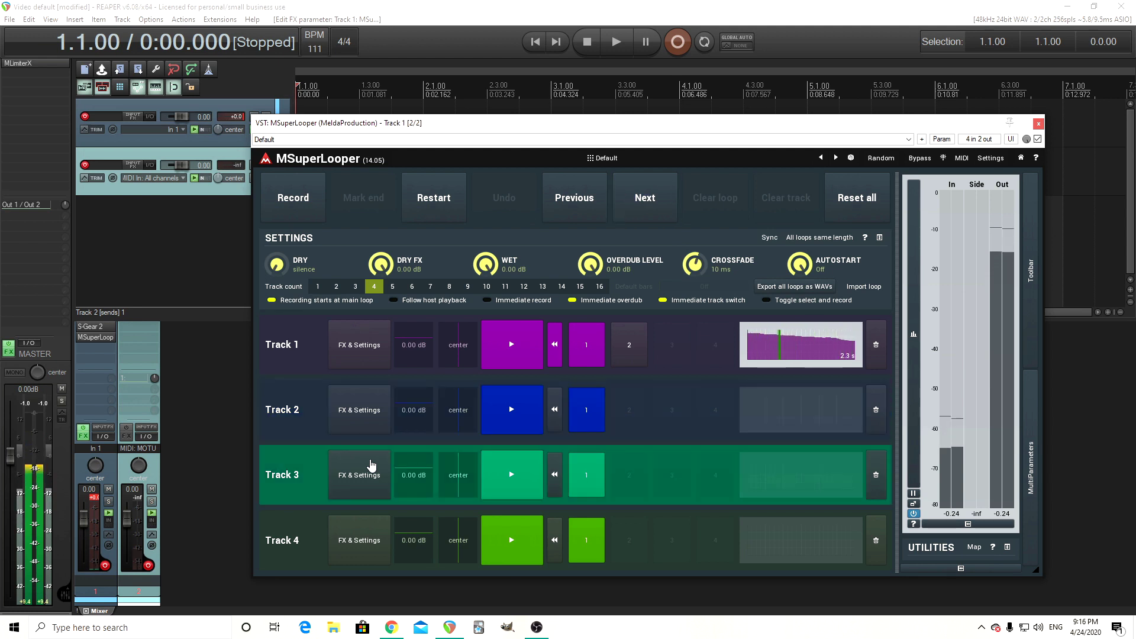
pyautogui.press('Up')
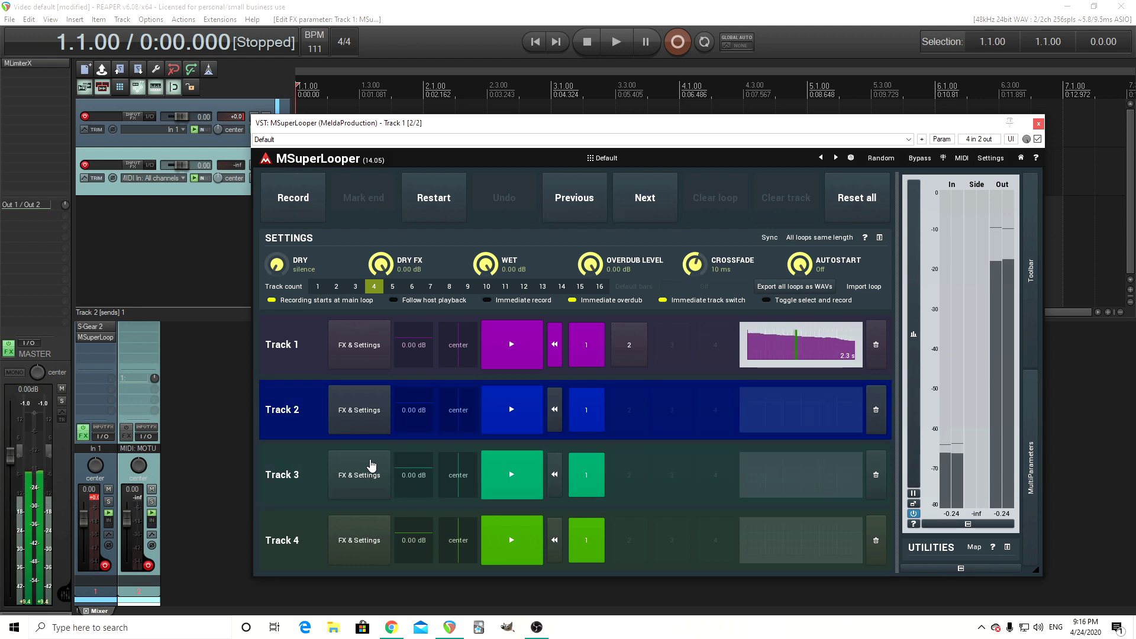
pyautogui.press('r')
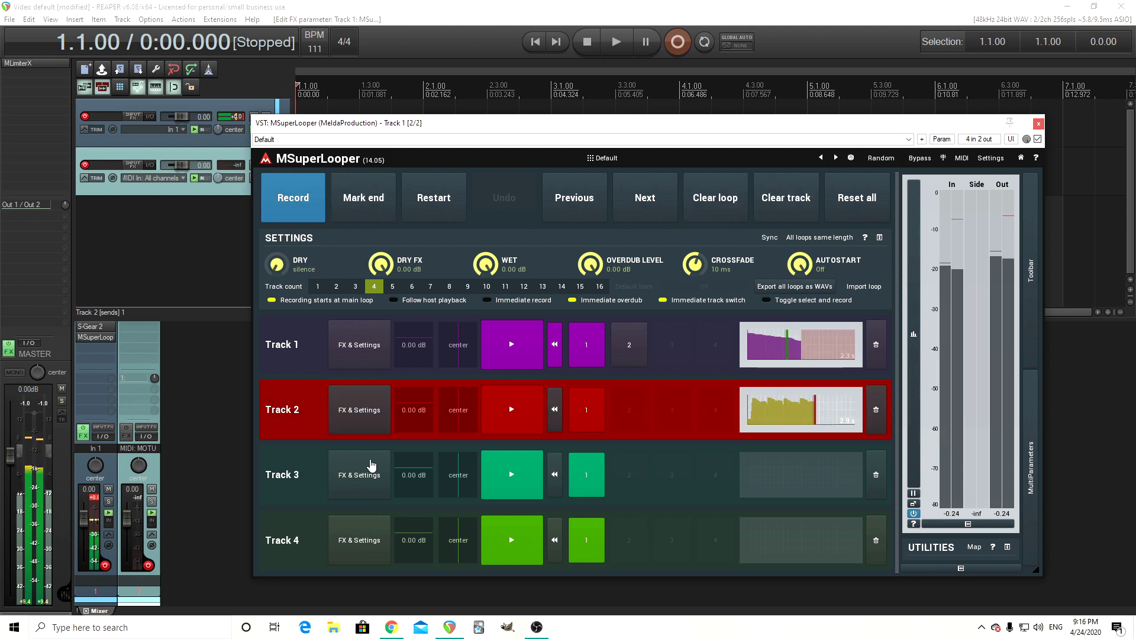
pyautogui.press('r')
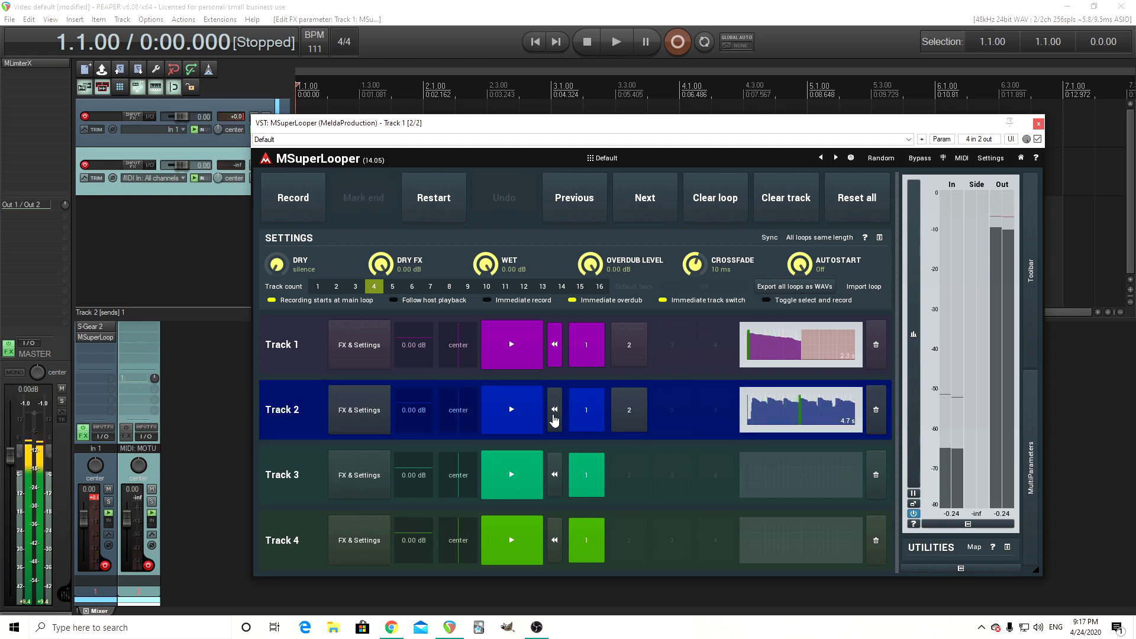
pyautogui.click(304, 473)
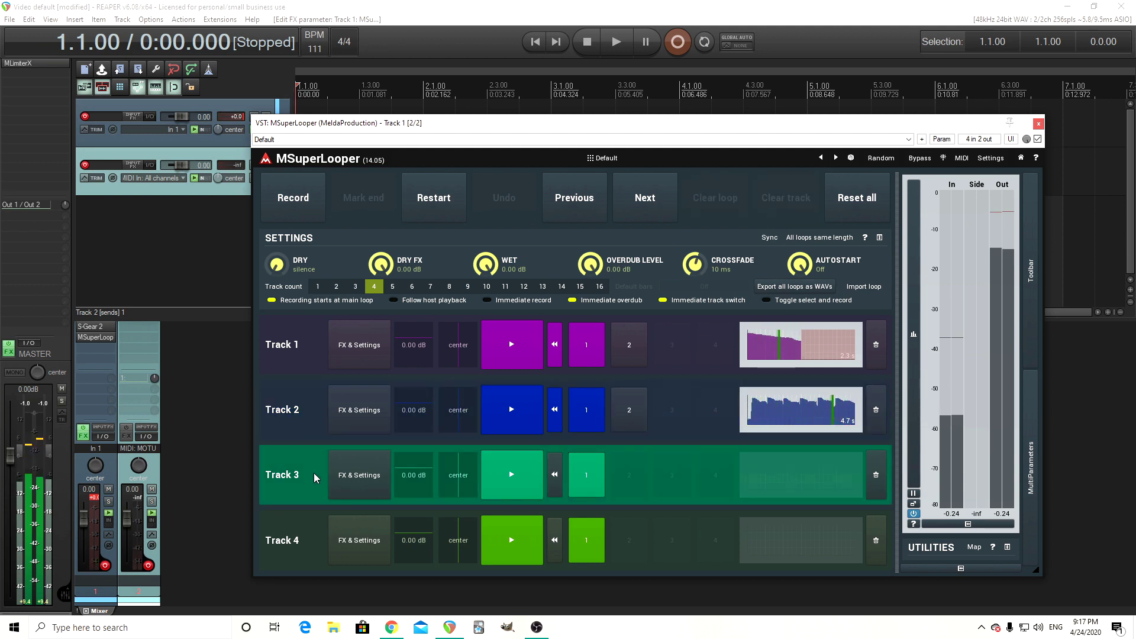
pyautogui.press('r')
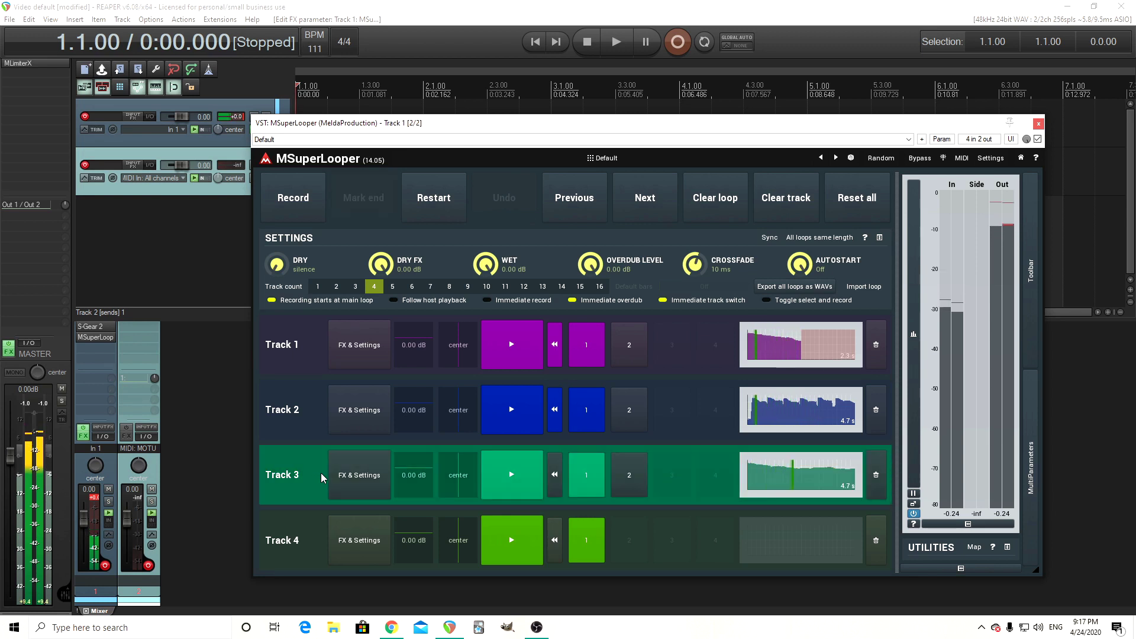
# Insert a Granular effect in the first effect slot under Track 1's input
pyautogui.click(371, 346)
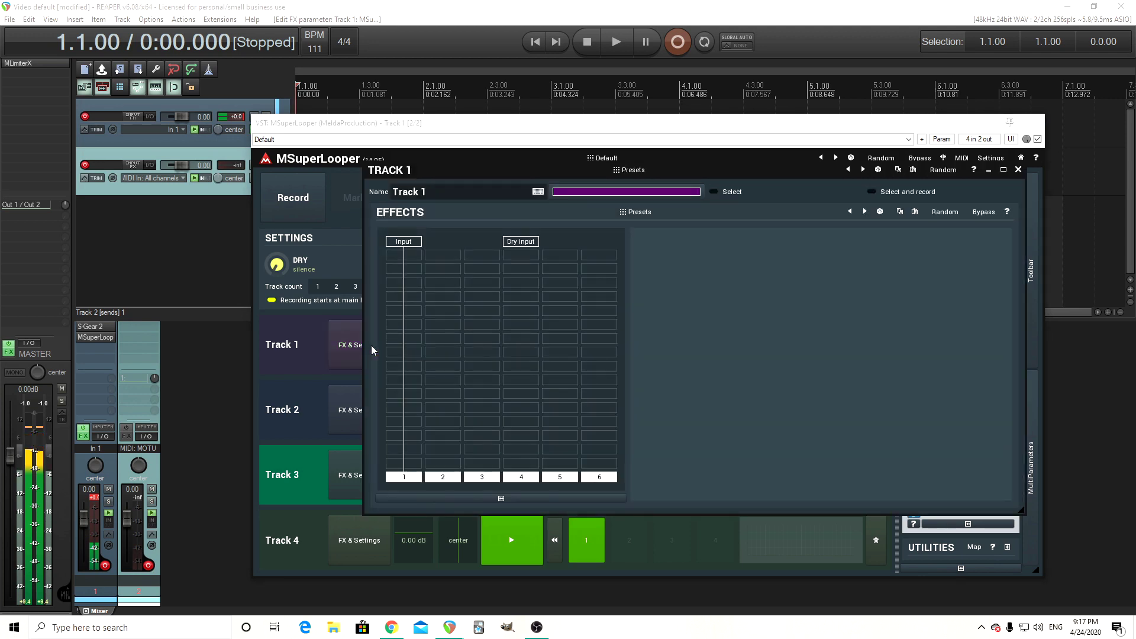
pyautogui.click(413, 263)
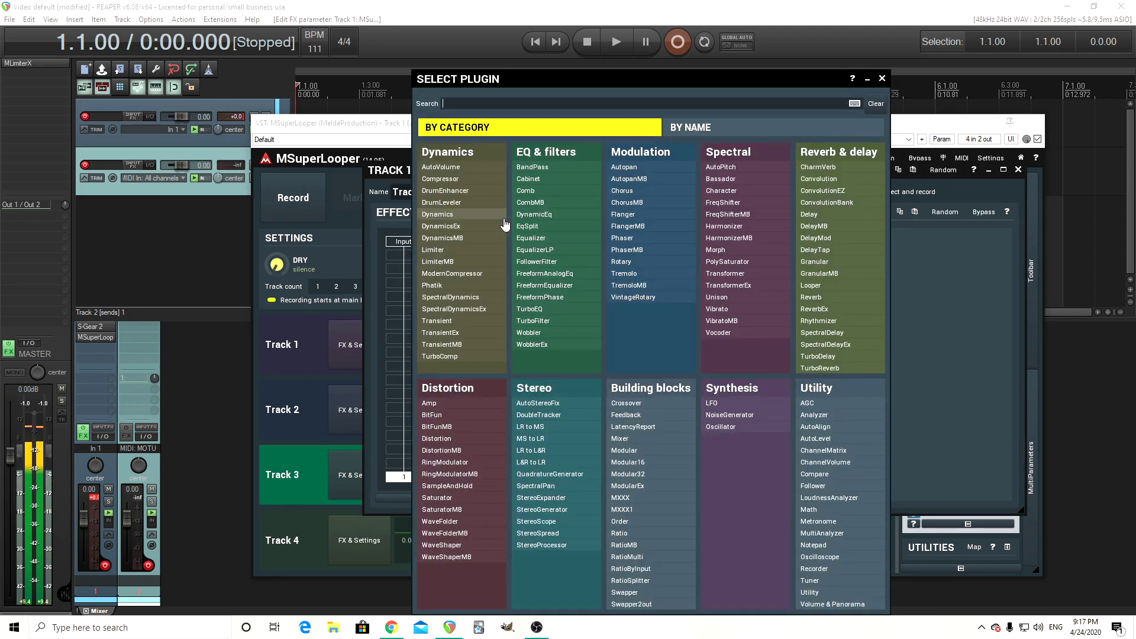
pyautogui.click(832, 262)
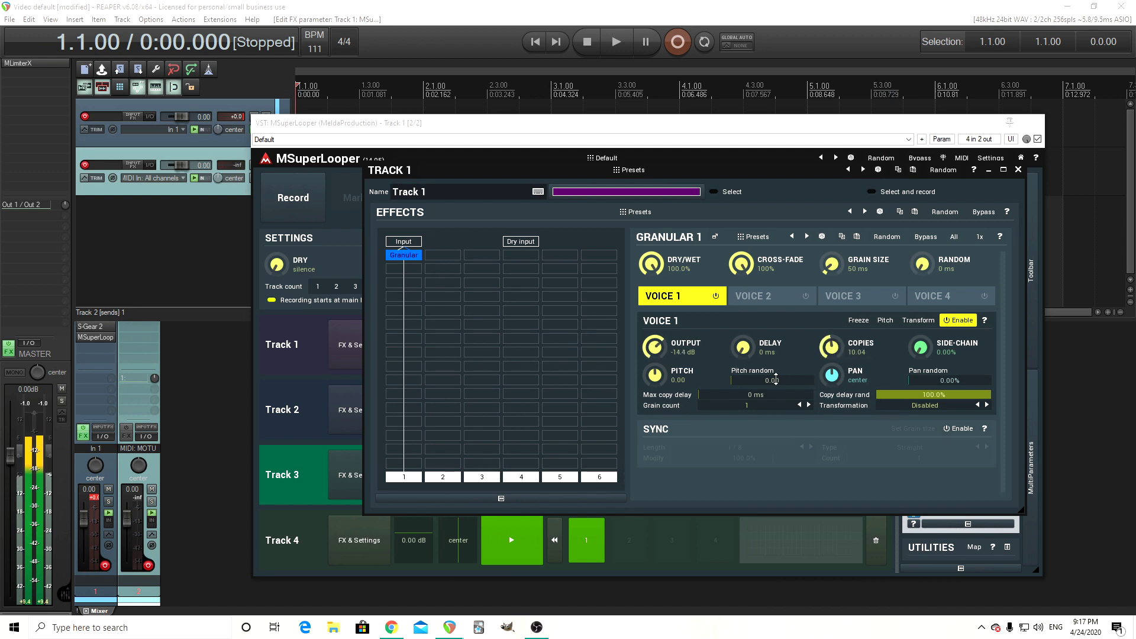
# Set Voice 1's pan random to 100% and its copy delay rand to 4.8% in Track 1's Granular effect
pyautogui.moveTo(912, 381); pyautogui.dragTo(912, 344)
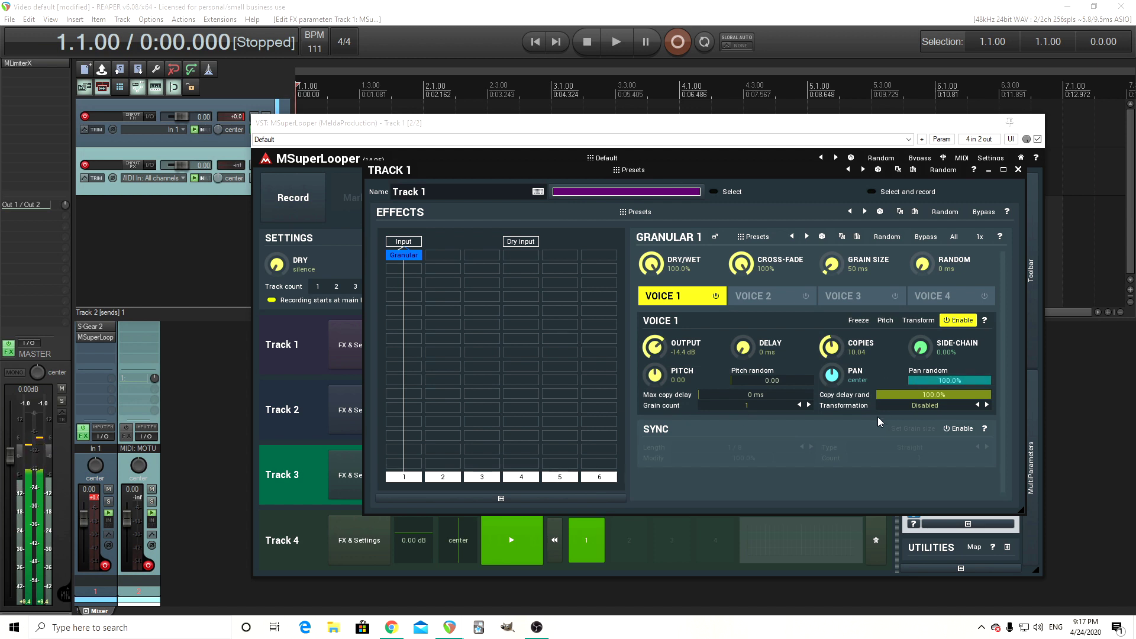
pyautogui.moveTo(882, 399); pyautogui.dragTo(882, 420)
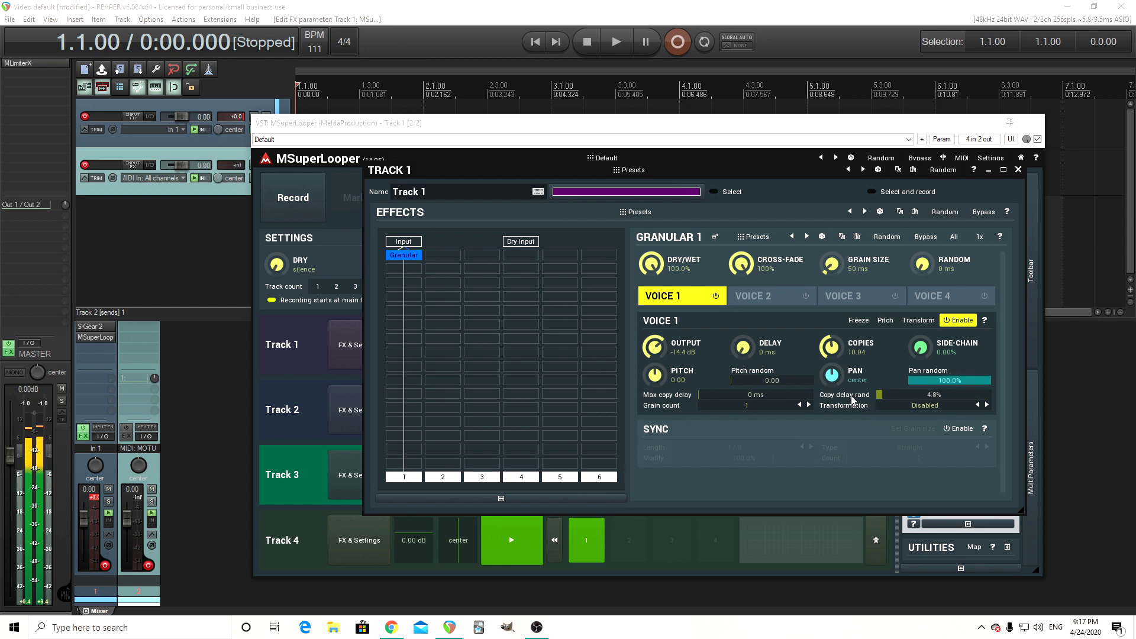
# Set Voice 1's max copy delay to about 484 ms and its pitch random to +0.05 in Track 1's Granular effect
pyautogui.moveTo(756, 395); pyautogui.dragTo(756, 373)
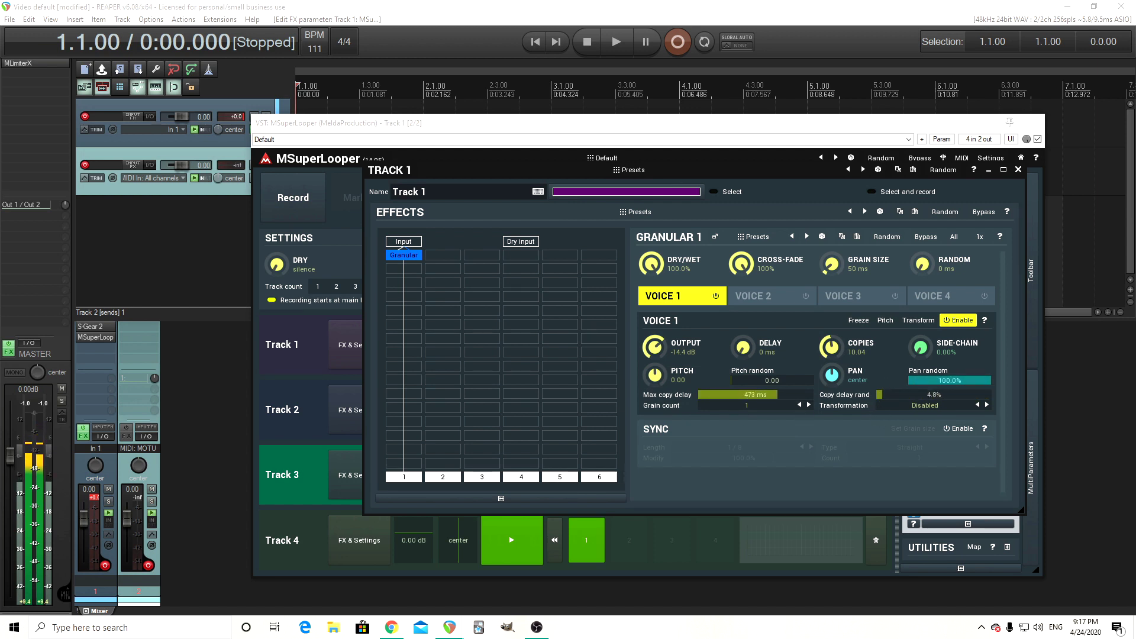
pyautogui.doubleClick(749, 379)
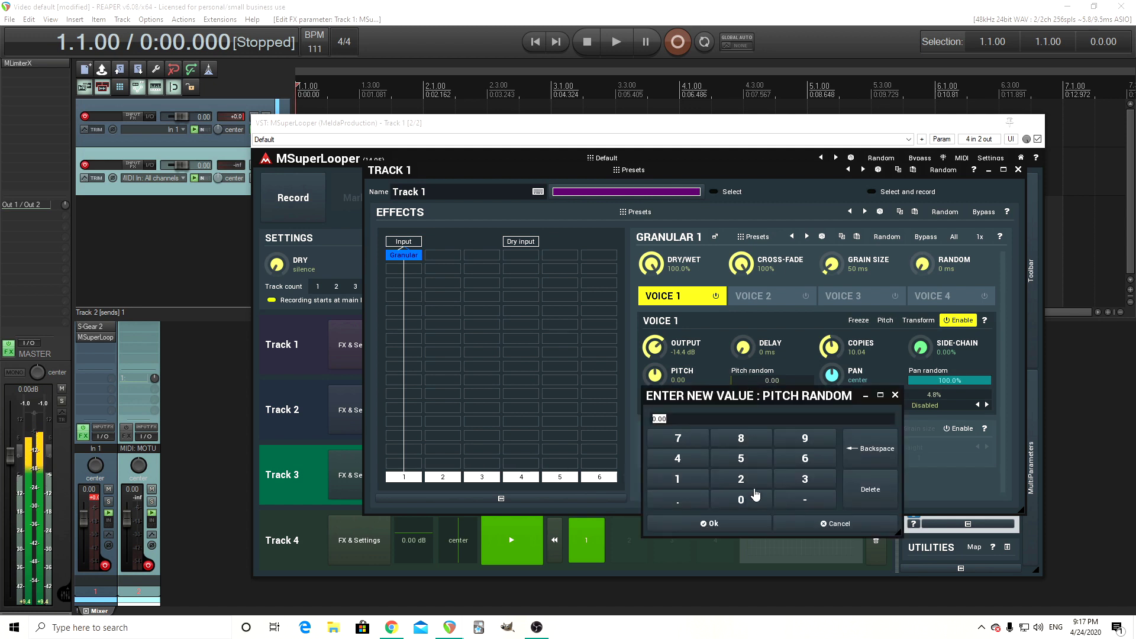
pyautogui.click(734, 461)
pyautogui.click(734, 523)
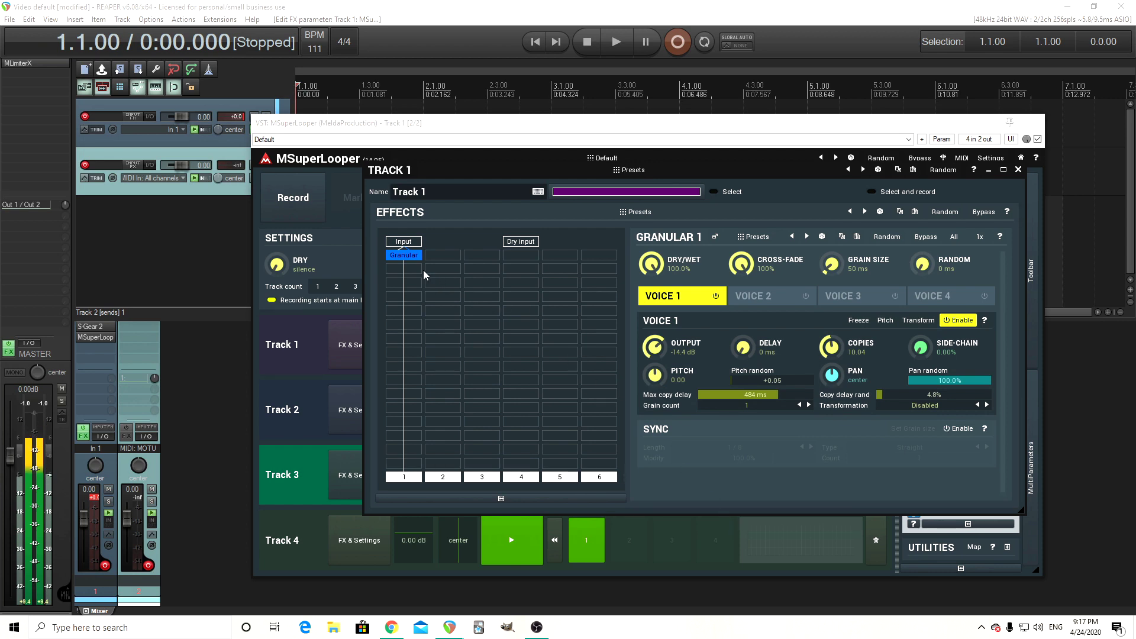
# Reposition the Track 1 effects window over the looper and set the Granular effect's grain size to about 214 ms
pyautogui.moveTo(375, 210); pyautogui.dragTo(585, 400)
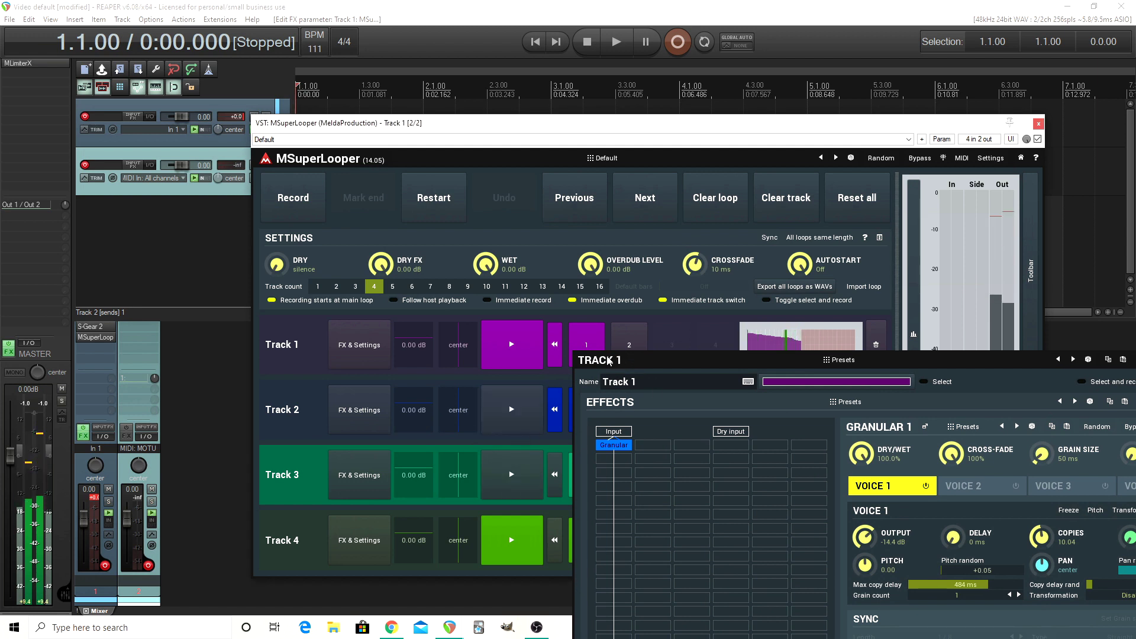
pyautogui.moveTo(603, 359); pyautogui.dragTo(346, 218)
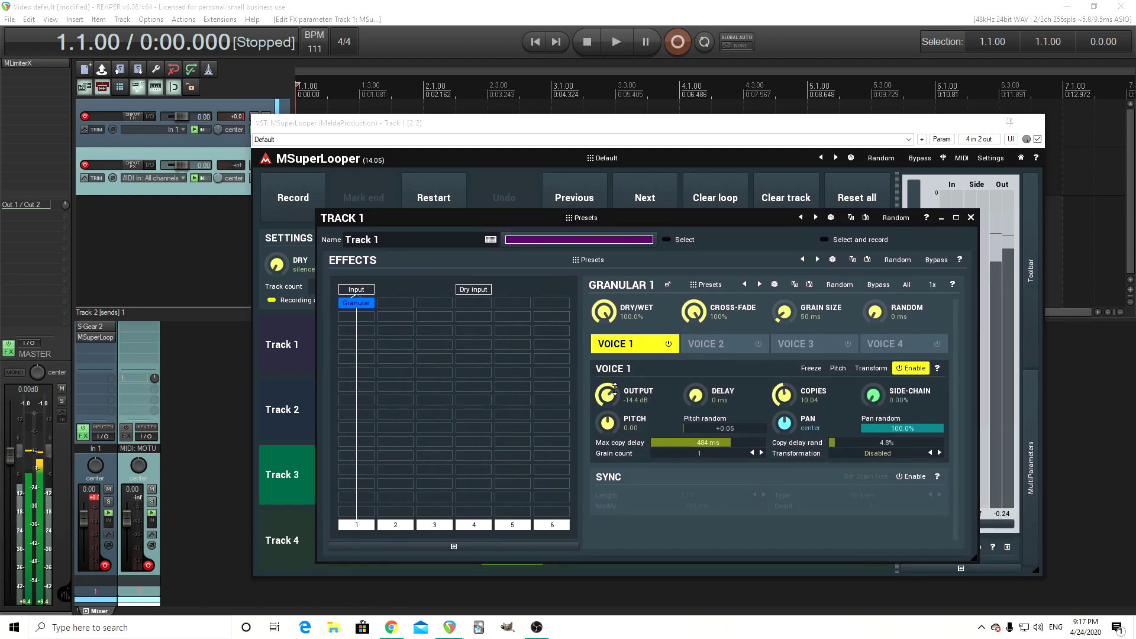
pyautogui.moveTo(776, 312); pyautogui.dragTo(776, 289)
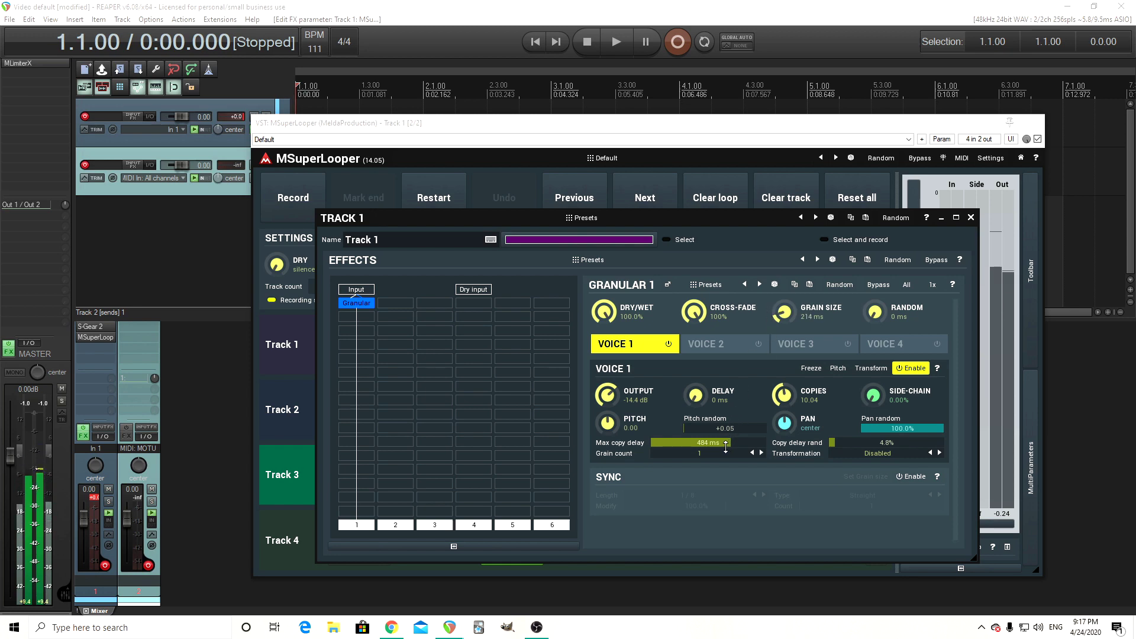
# Insert a TurboReverb in the third slot under Track 1's input and load its Randy hall preset from Large spaces
pyautogui.click(361, 317)
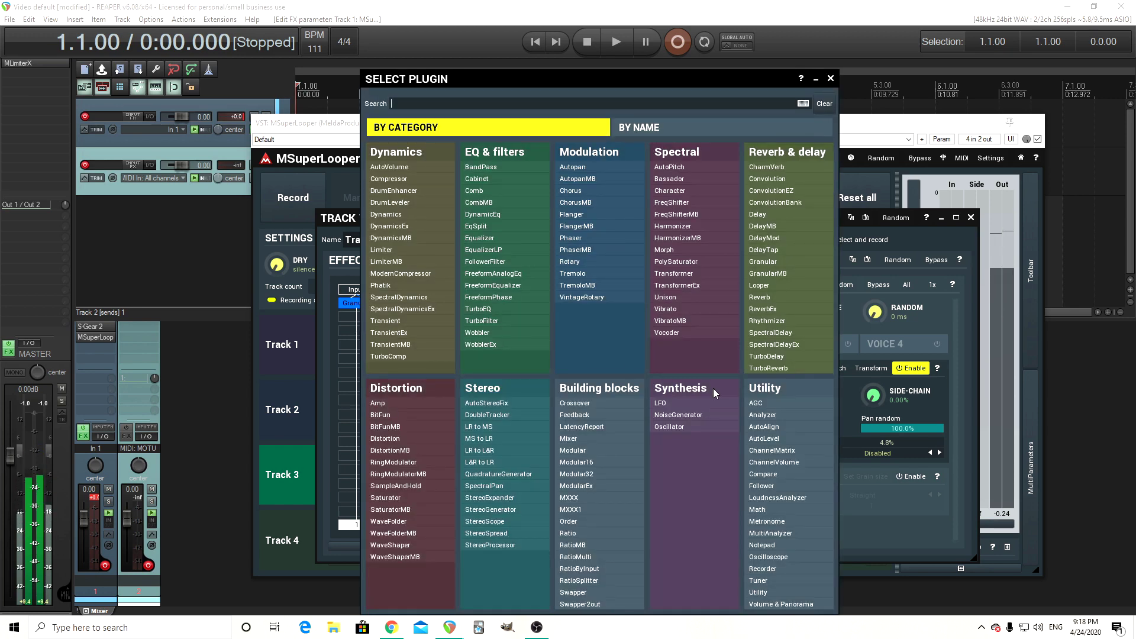
pyautogui.click(765, 369)
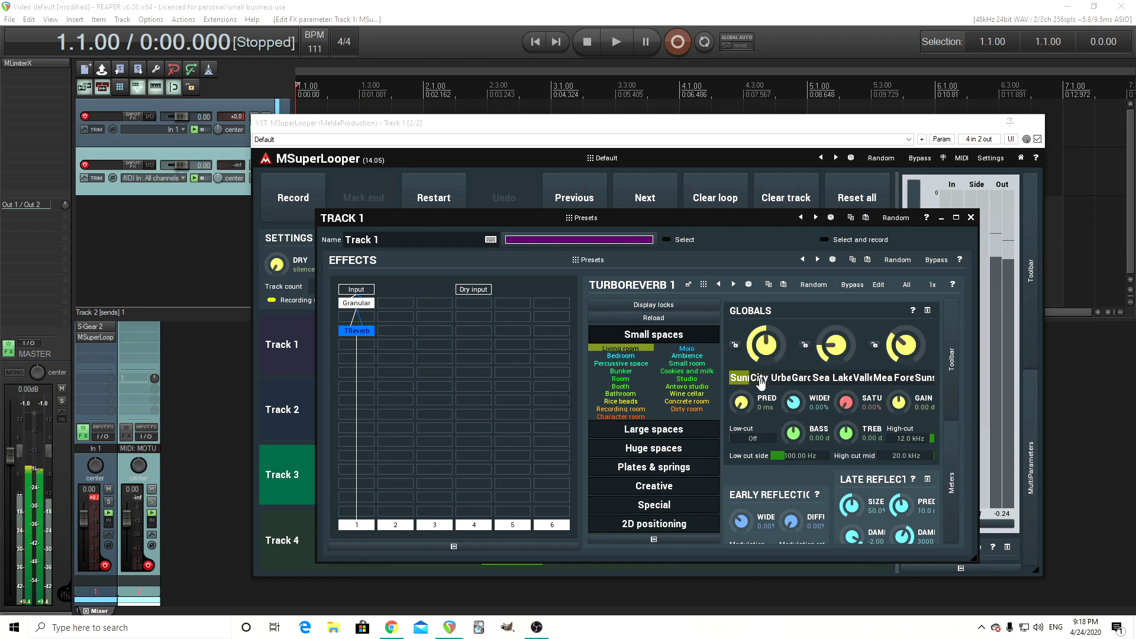
pyautogui.click(673, 429)
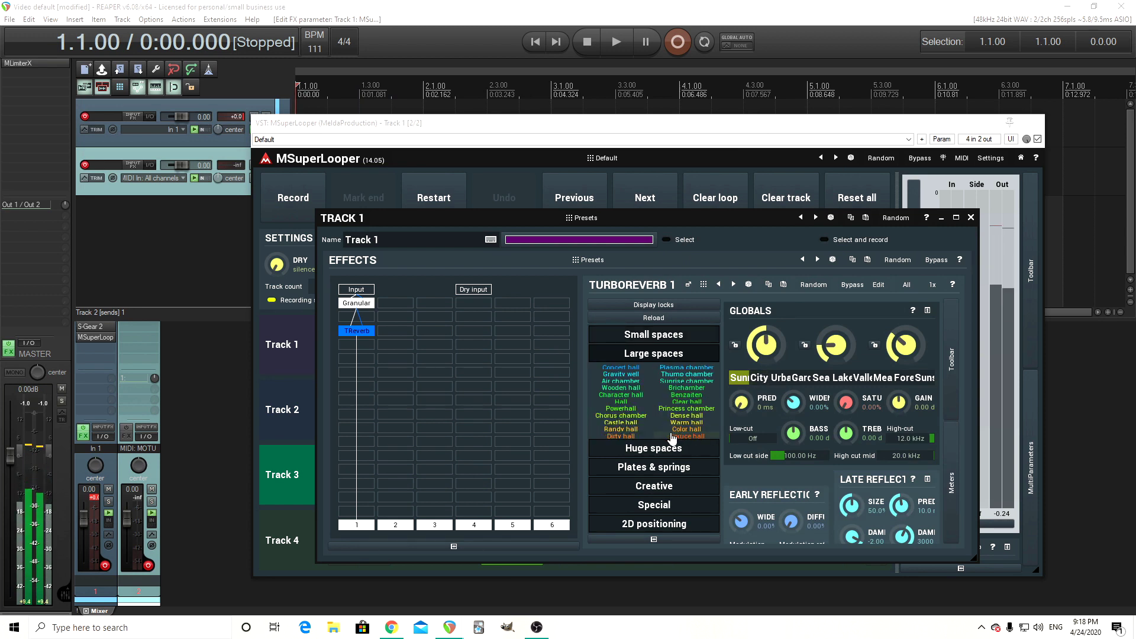
pyautogui.click(621, 429)
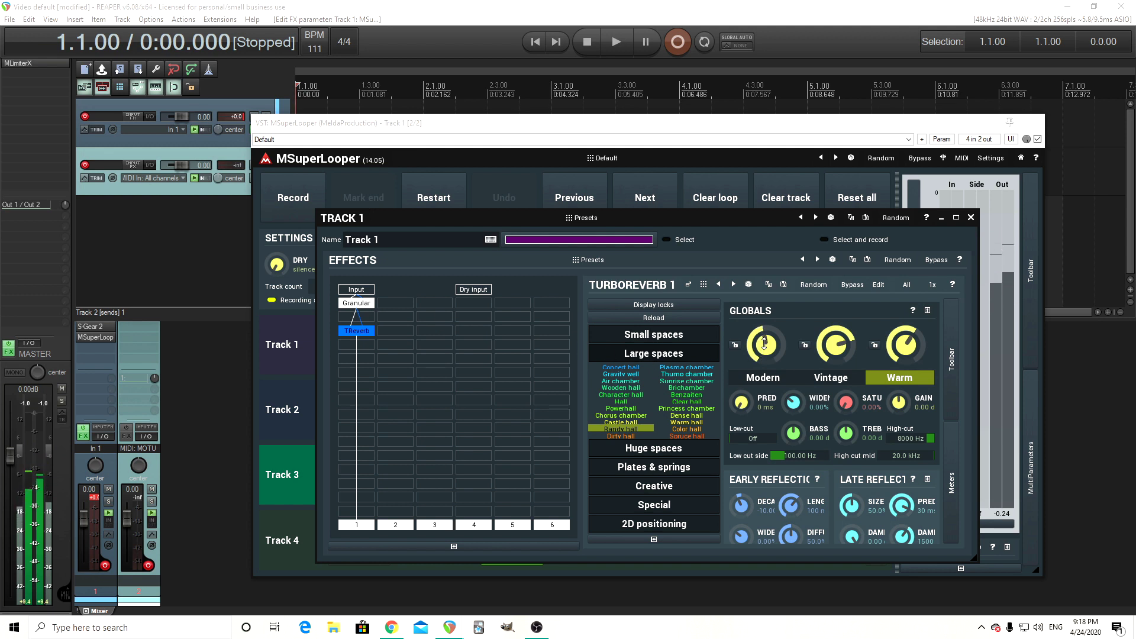
# Move Granular down one slot in Track 1's chain and insert a Compressor in the freed first slot
pyautogui.moveTo(356, 307); pyautogui.dragTo(357, 316)
pyautogui.click(357, 303)
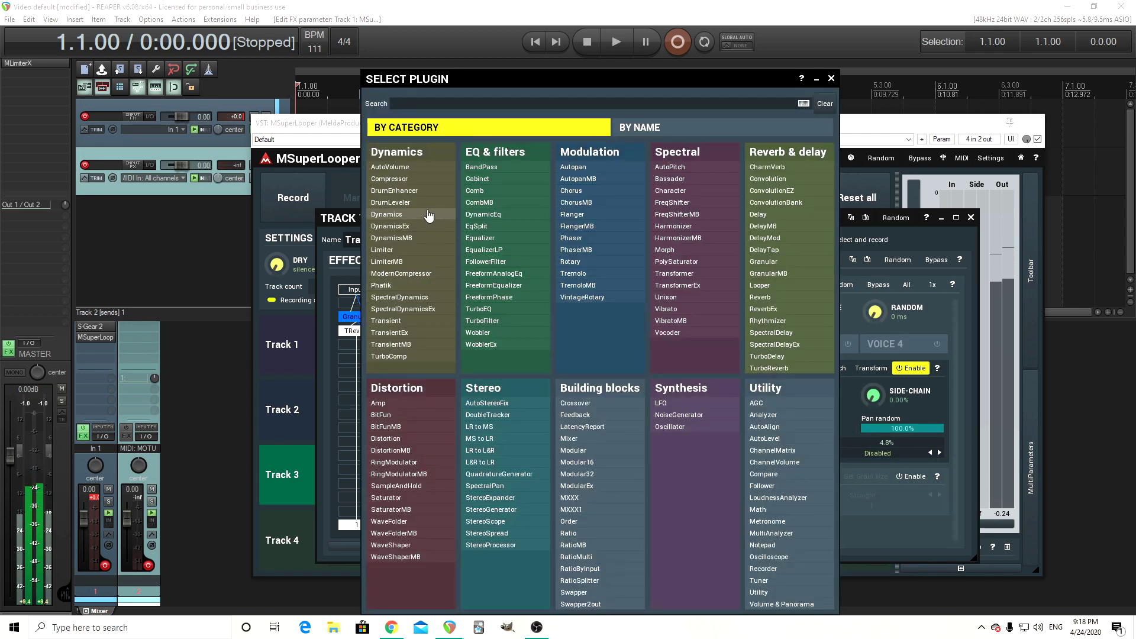
pyautogui.click(414, 178)
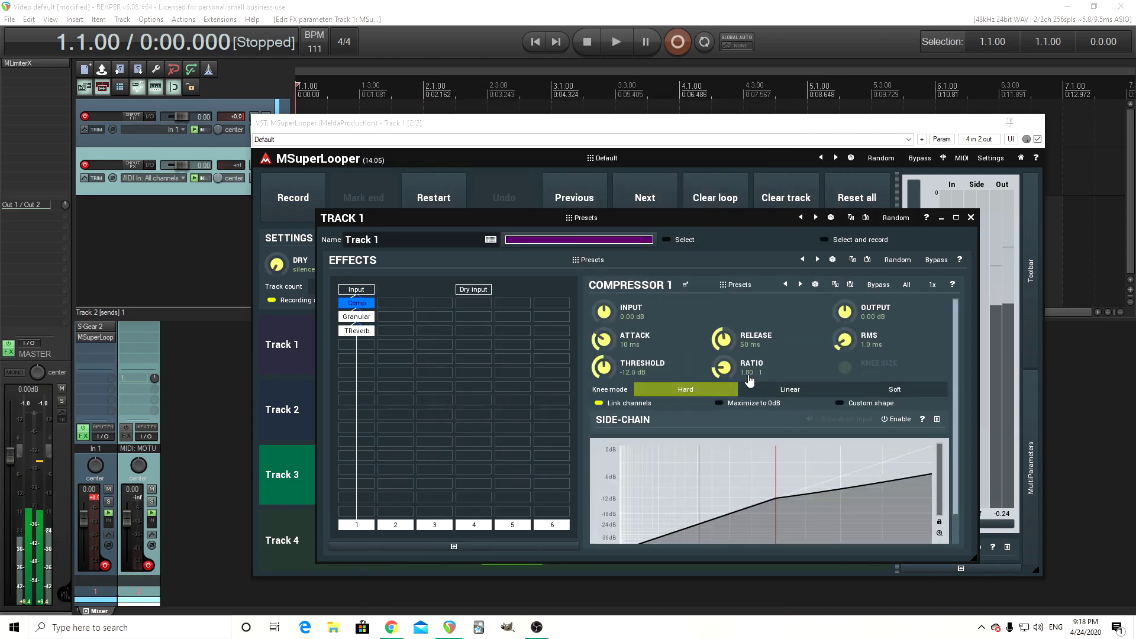
# Set Track 1's compressor to 0.88 ms attack, -18.1 dB threshold, 0.002 ms RMS and a 3.59:1 ratio
pyautogui.doubleClick(862, 349)
pyautogui.moveTo(603, 341); pyautogui.dragTo(602, 378)
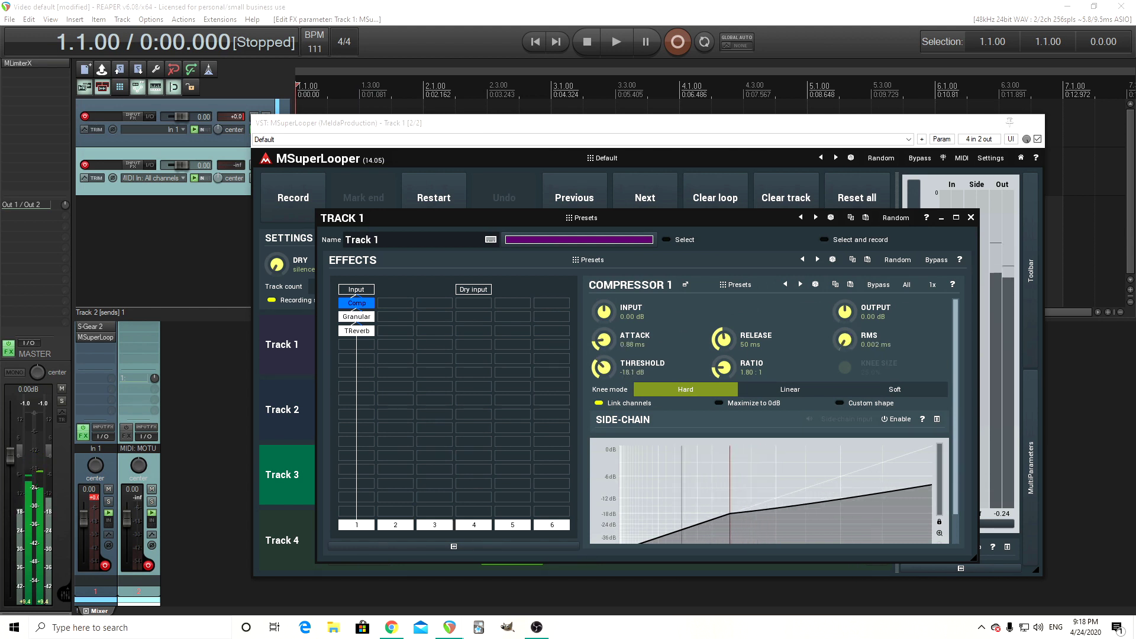
pyautogui.moveTo(722, 368); pyautogui.dragTo(837, 401)
# Enable Custom shape on Track 1's compressor, raise the lower point of its curve to bend it upward, and close the effects window
pyautogui.click(844, 403)
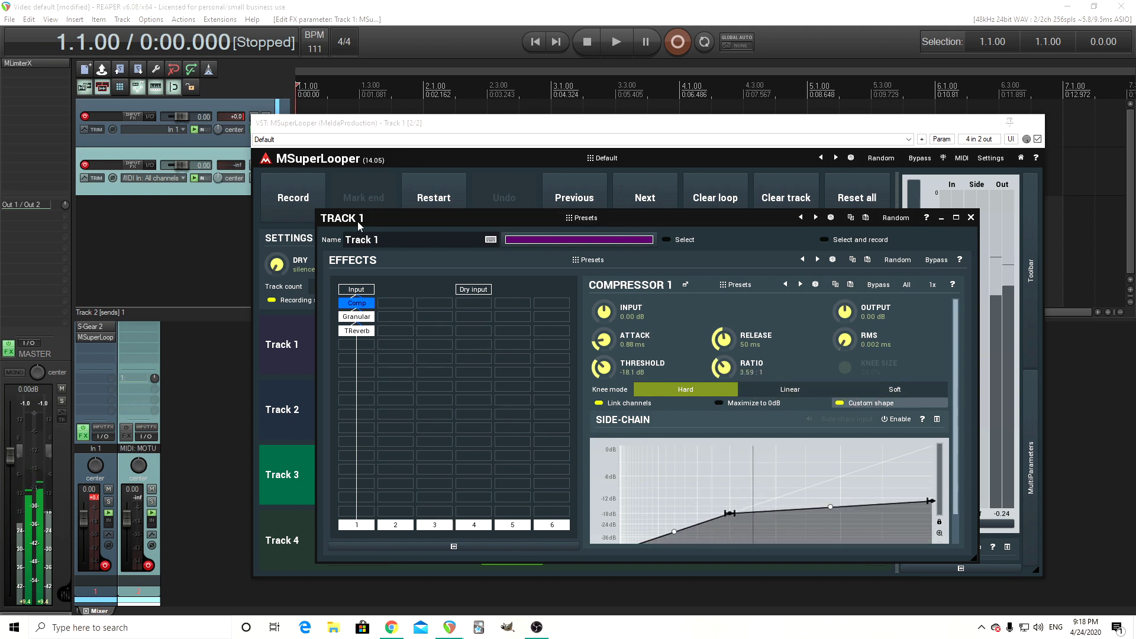
pyautogui.moveTo(351, 220); pyautogui.dragTo(355, 143)
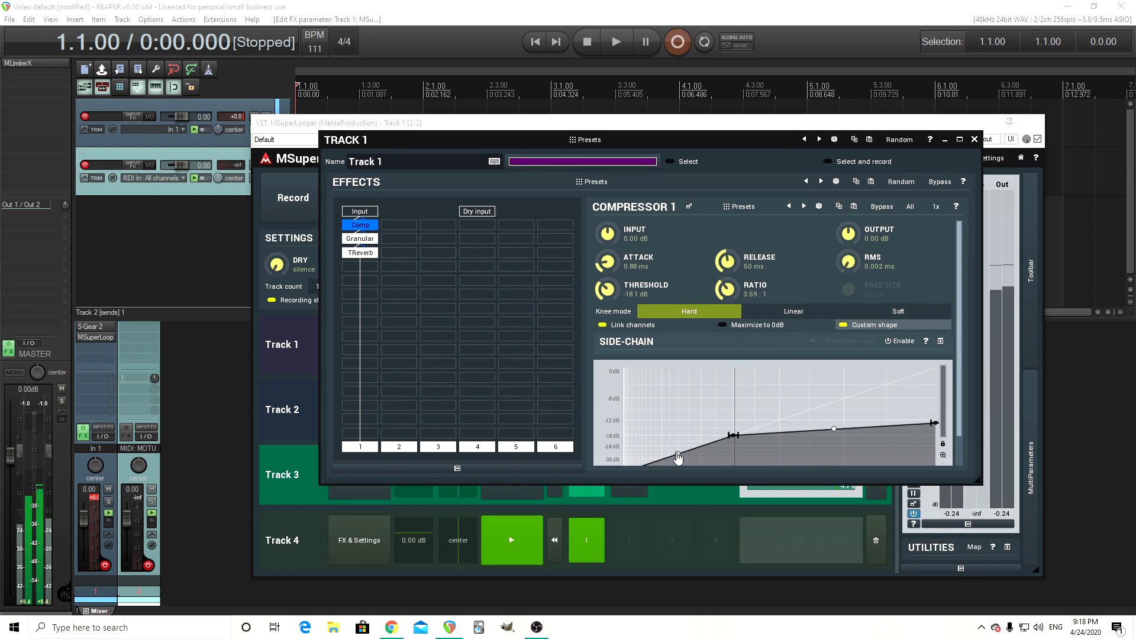
pyautogui.moveTo(677, 452); pyautogui.dragTo(663, 377)
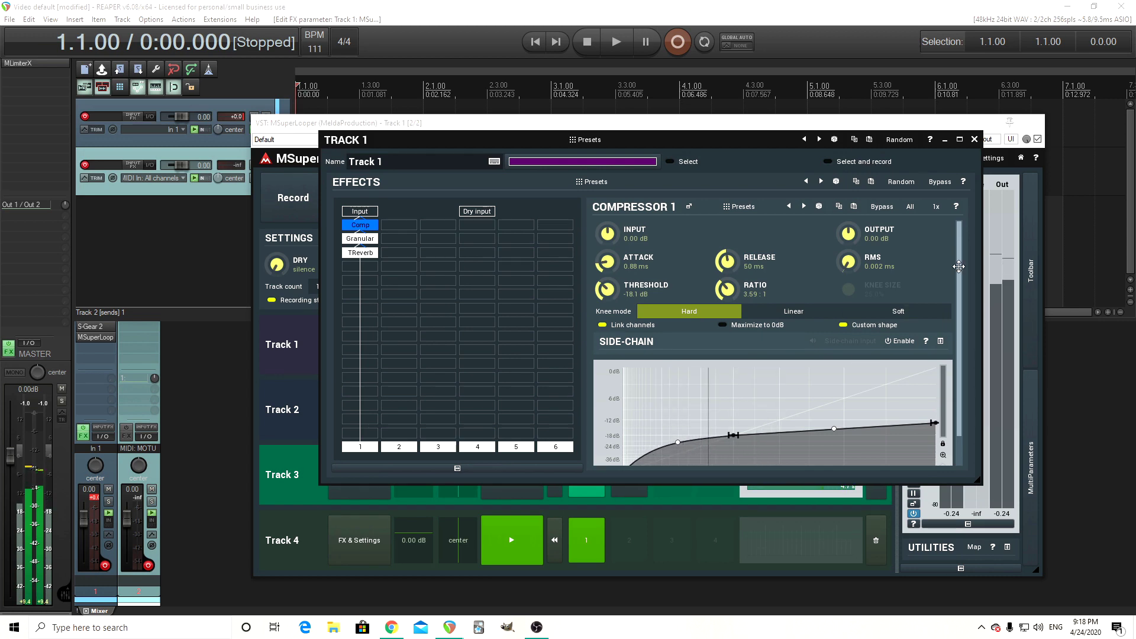
pyautogui.click(974, 139)
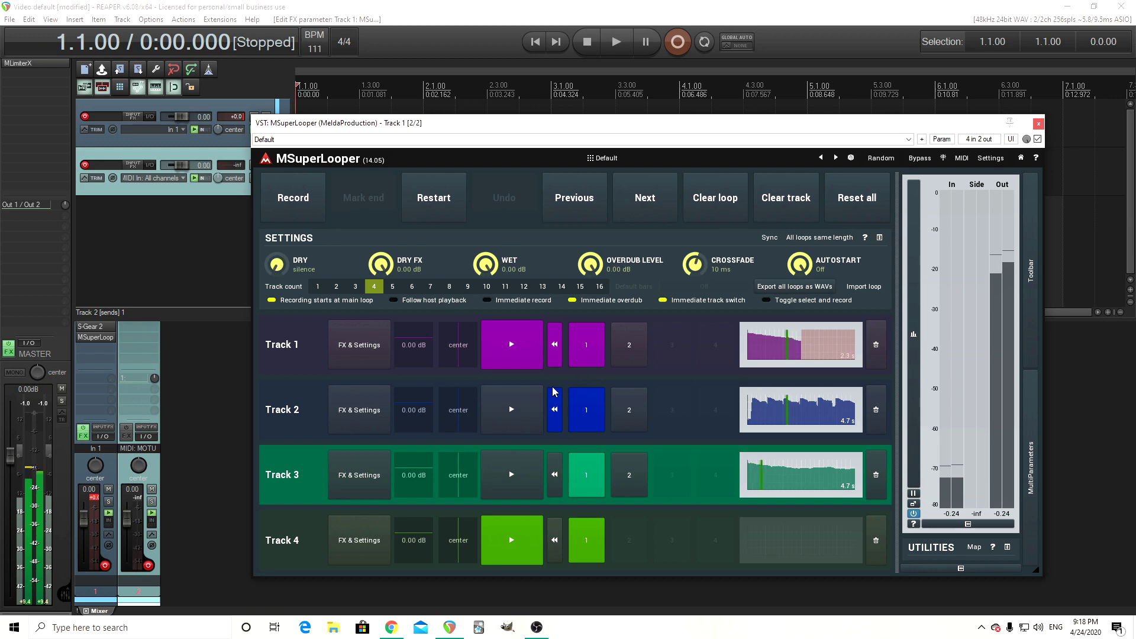
# Copy Track 1's whole effect chain, start Track 2's playback and paste the chain into Track 2's effects
pyautogui.click(379, 364)
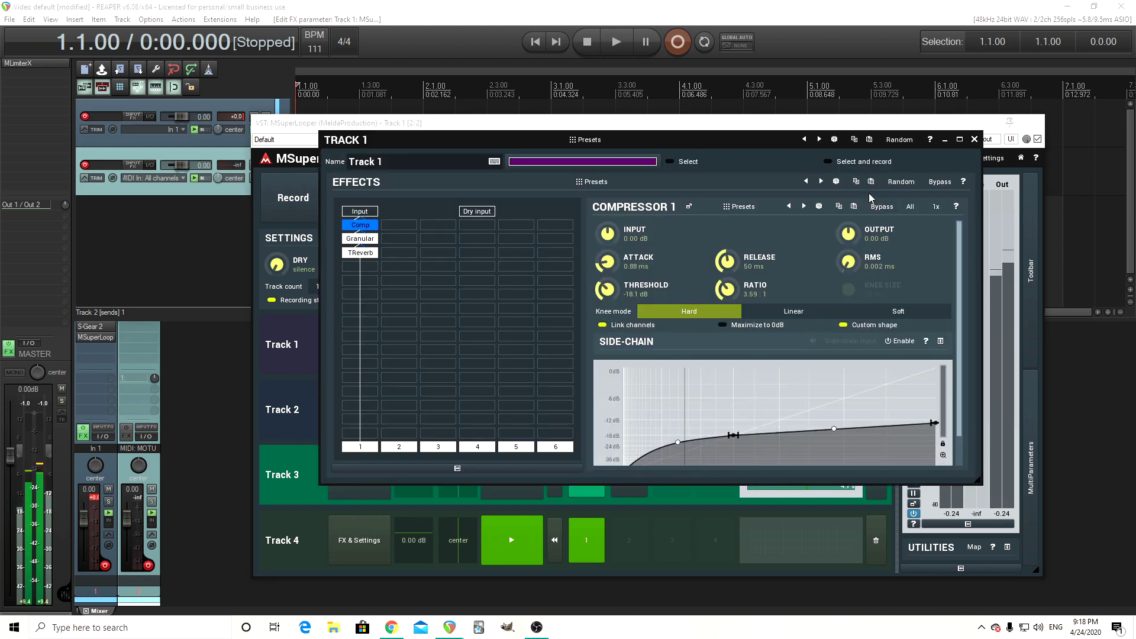
pyautogui.click(974, 140)
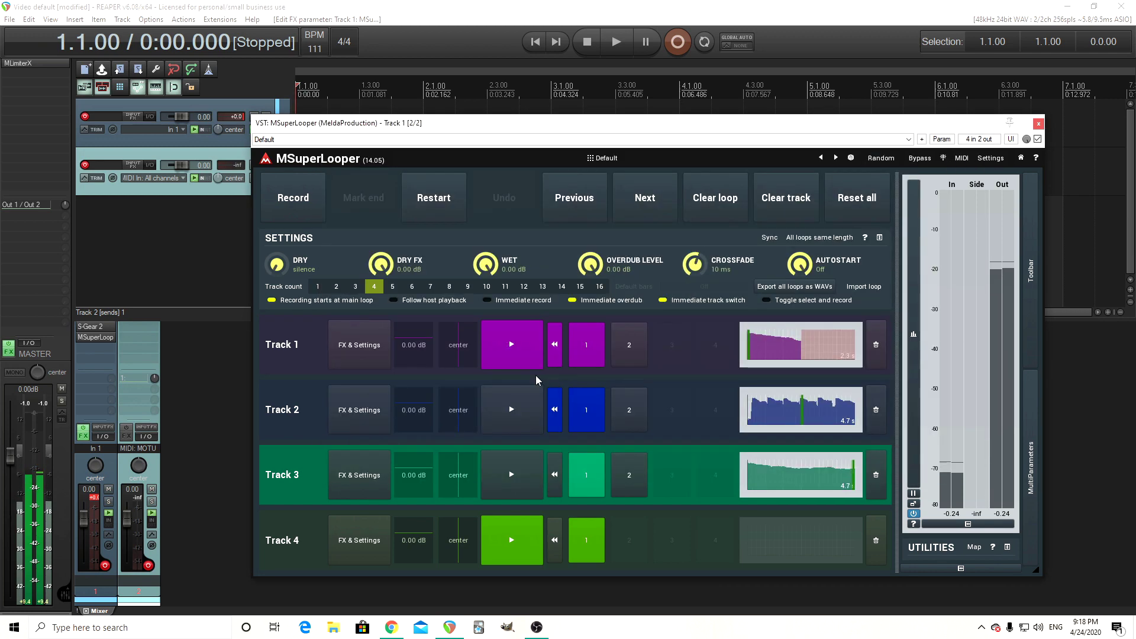
pyautogui.click(510, 402)
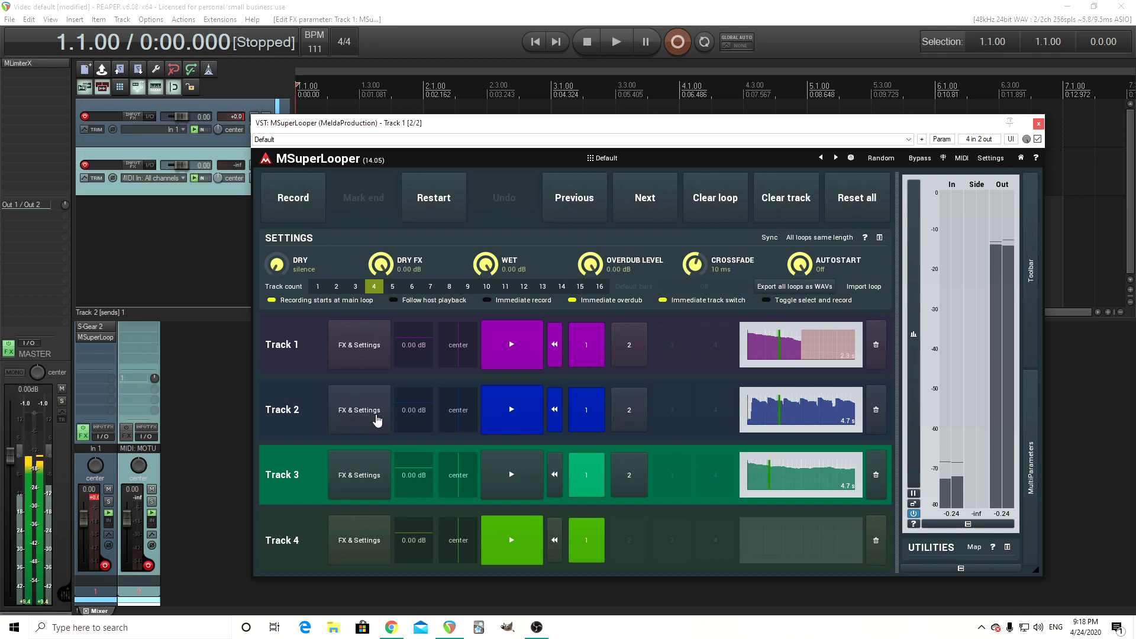
pyautogui.click(310, 410)
pyautogui.click(339, 412)
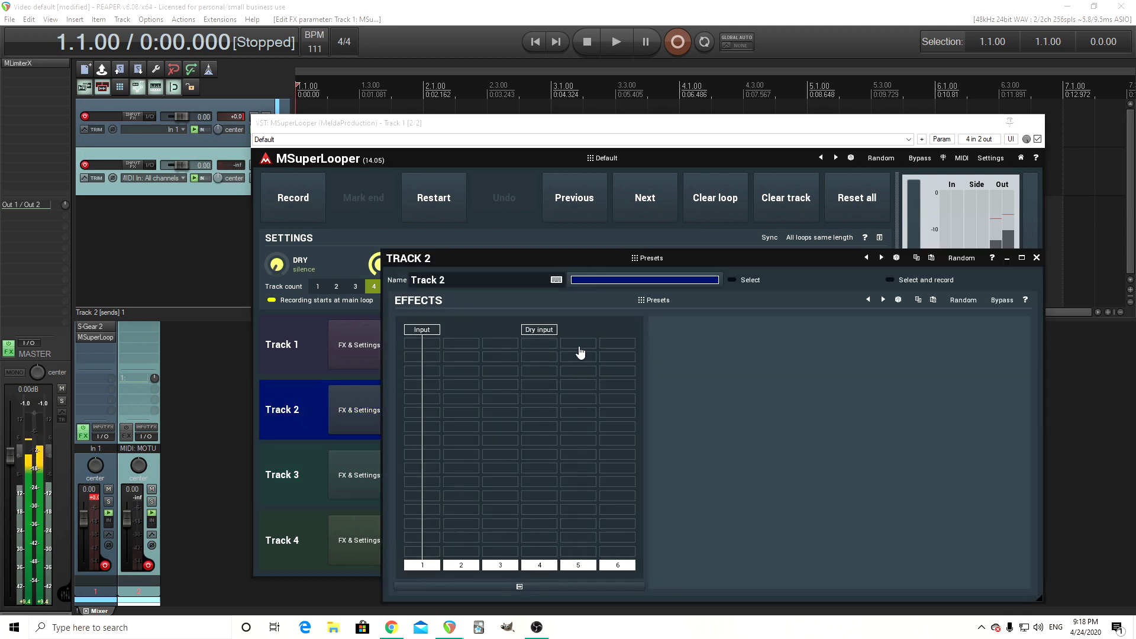
pyautogui.click(933, 301)
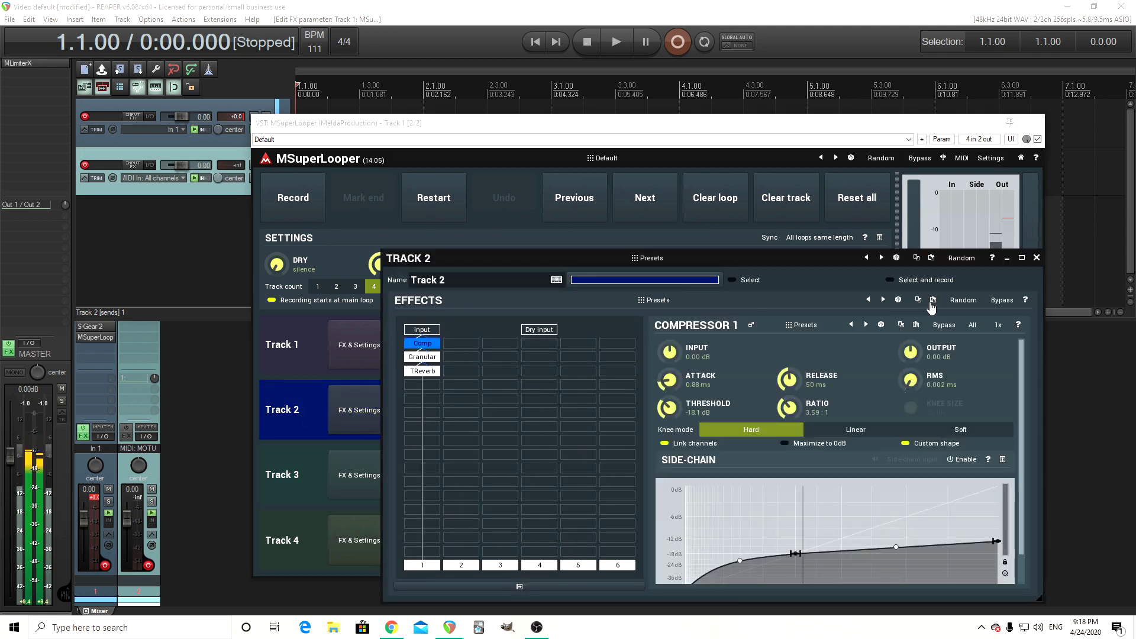
pyautogui.click(1036, 258)
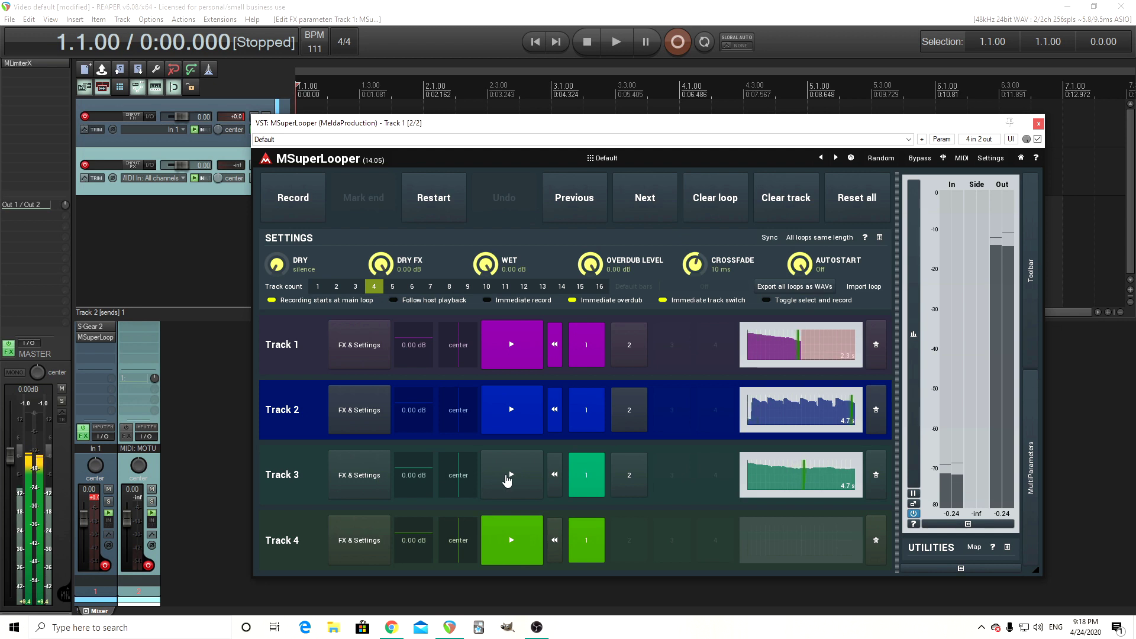
# Stop the loops on Tracks 2 and 1 and start playback of Track 3
pyautogui.click(507, 431)
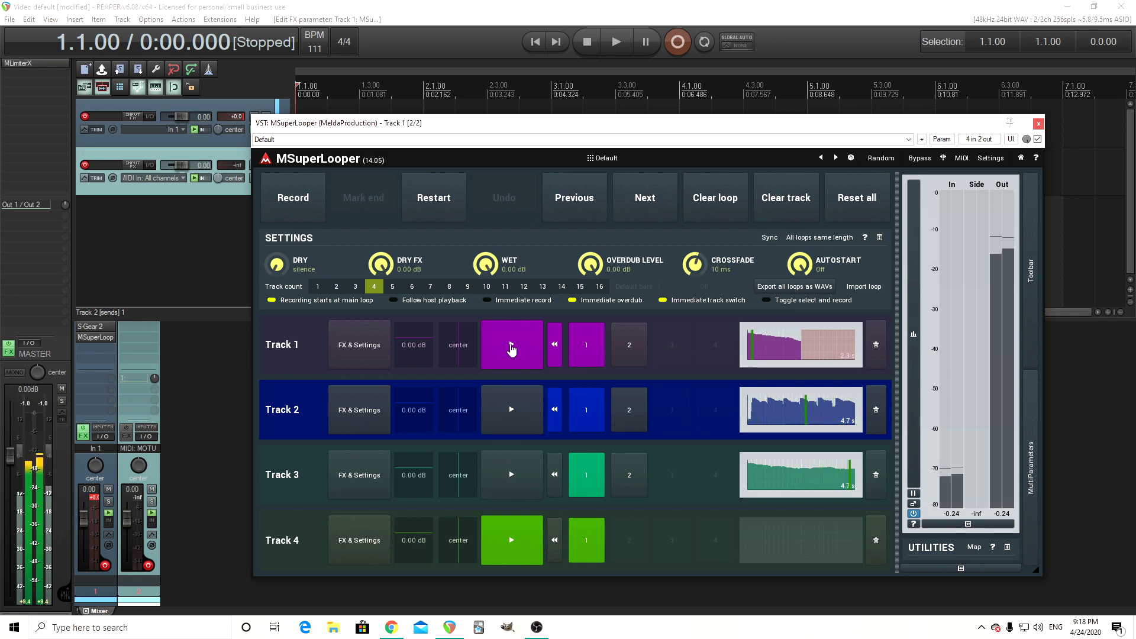
pyautogui.click(509, 350)
pyautogui.click(510, 470)
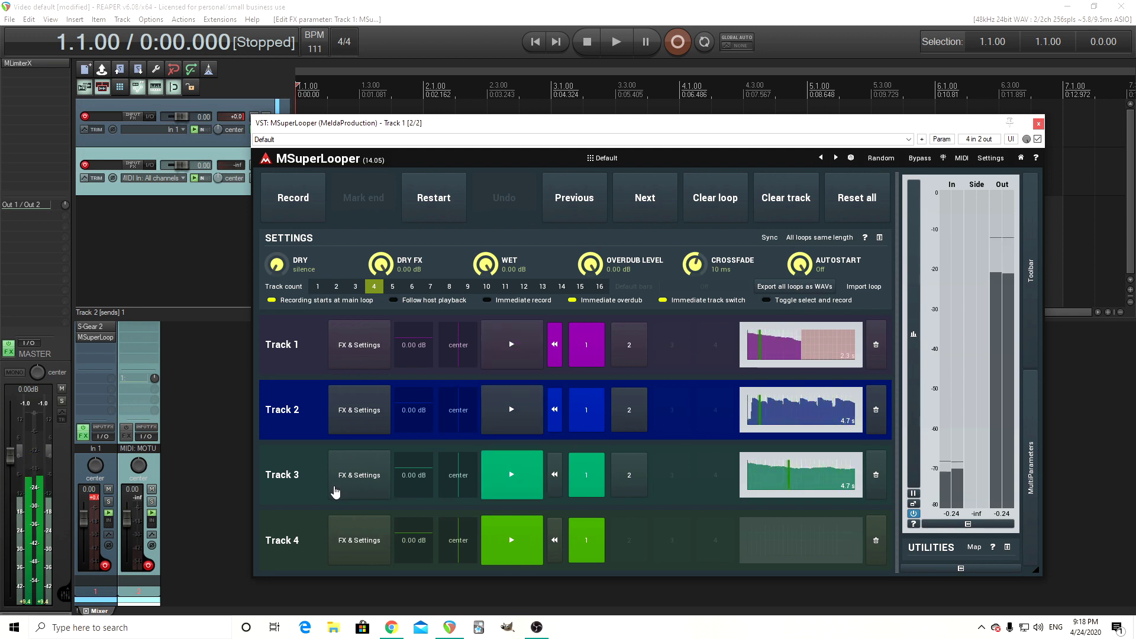
# Select Track 3, open its effects, and insert a Compressor in the first slot under its input
pyautogui.click(306, 490)
pyautogui.click(371, 487)
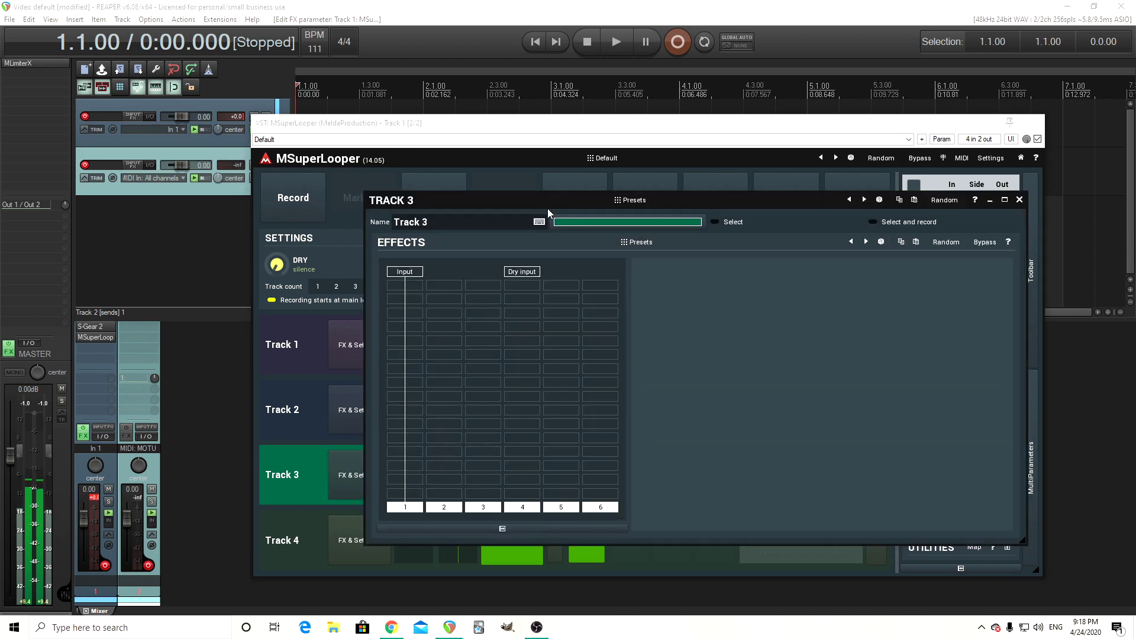
pyautogui.moveTo(394, 206); pyautogui.dragTo(391, 231)
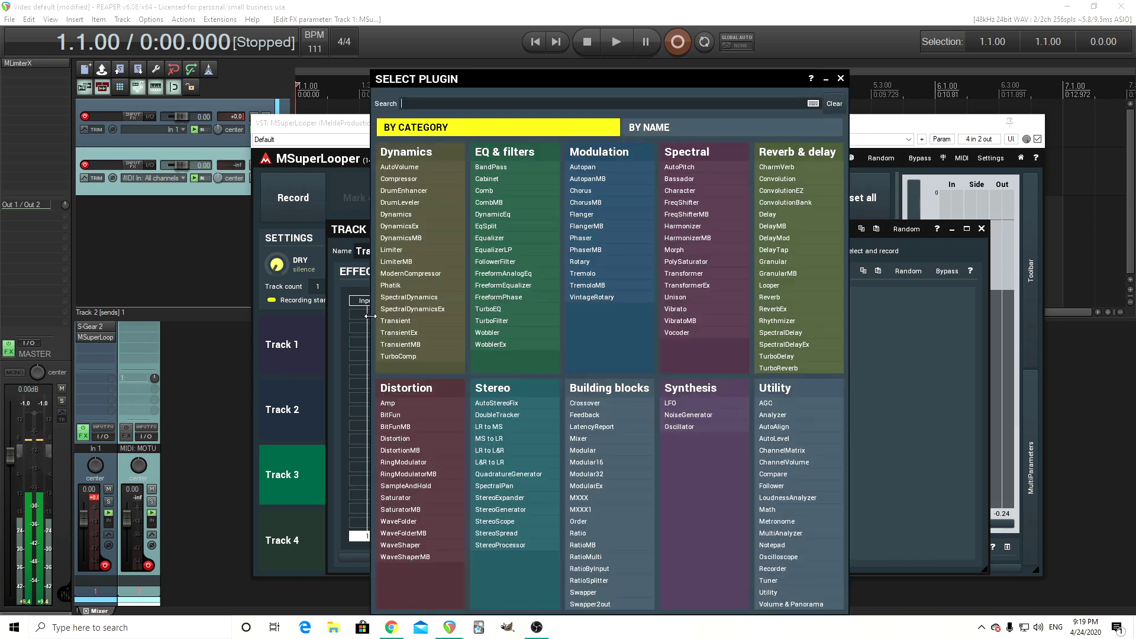
pyautogui.click(372, 328)
pyautogui.click(398, 179)
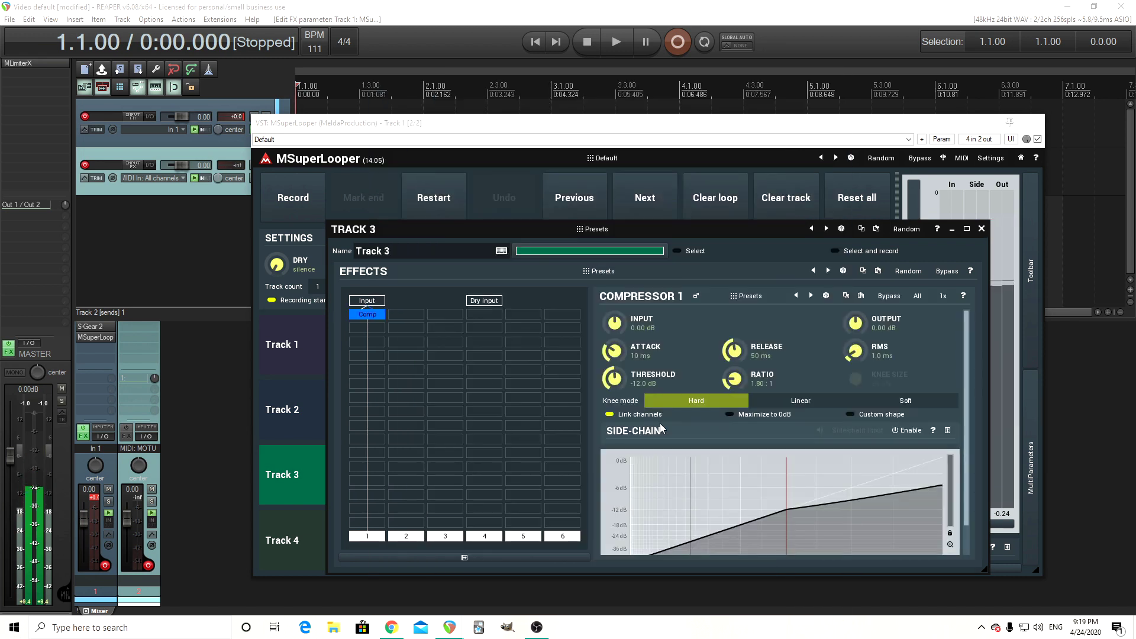
# Set Track 3's compressor to 0.73 ms attack, -18.7 dB threshold, Peak RMS and 4.90:1 ratio, and raise the curve's lower point using Custom shape
pyautogui.moveTo(746, 370)
pyautogui.mouseDown()
pyautogui.moveTo(746, 394)
pyautogui.moveTo(746, 355)
pyautogui.mouseUp()
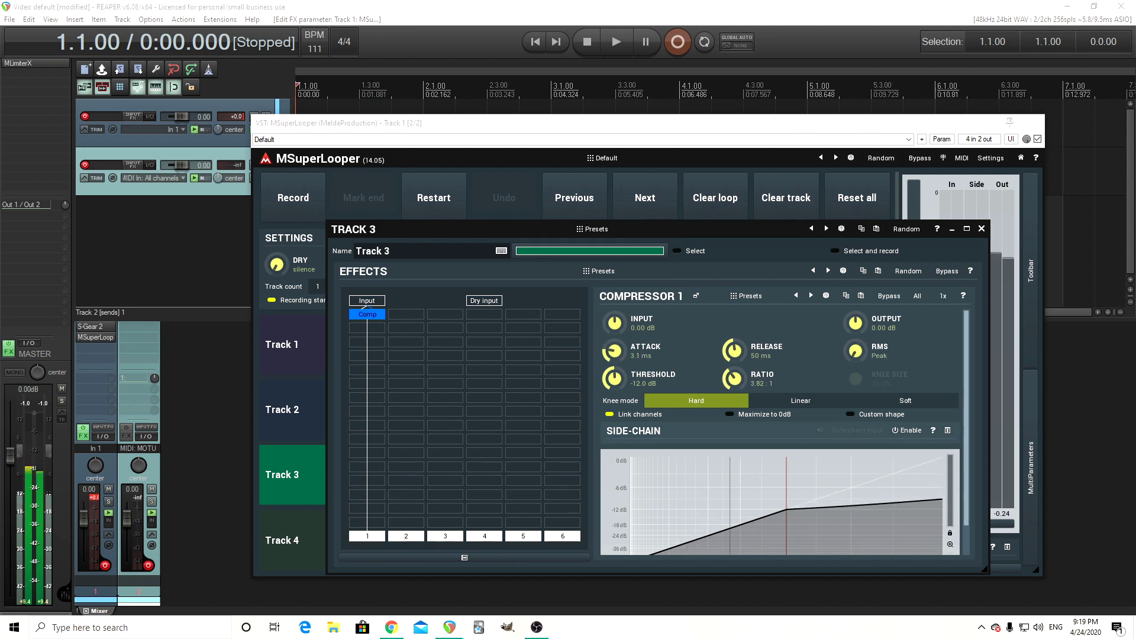
pyautogui.moveTo(613, 350); pyautogui.dragTo(613, 391)
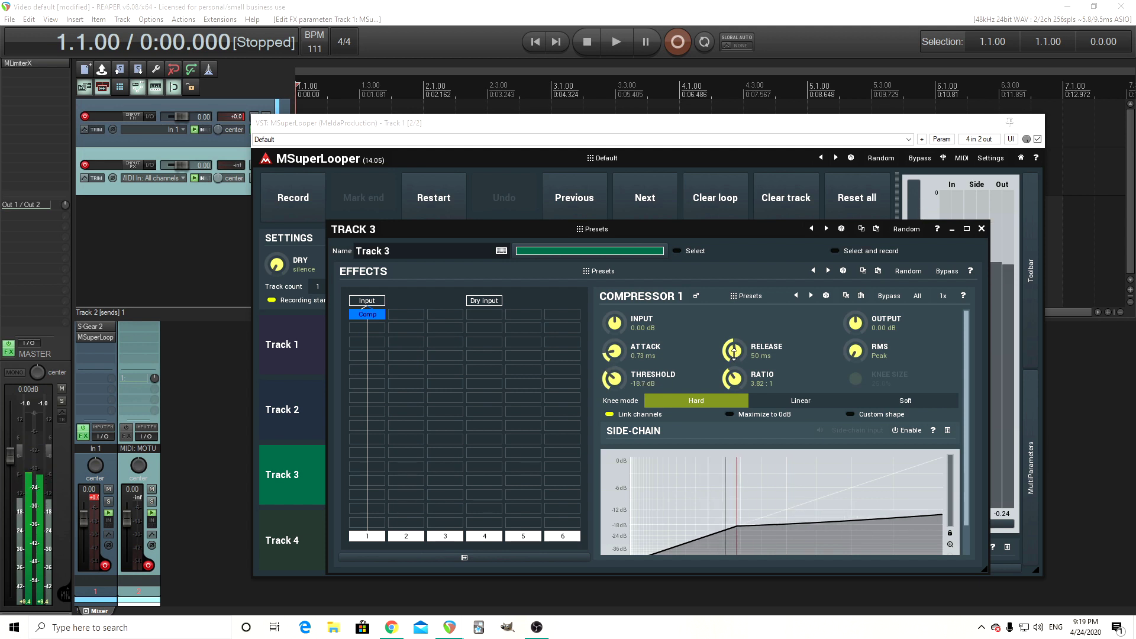
pyautogui.moveTo(736, 368); pyautogui.dragTo(736, 359)
pyautogui.click(885, 415)
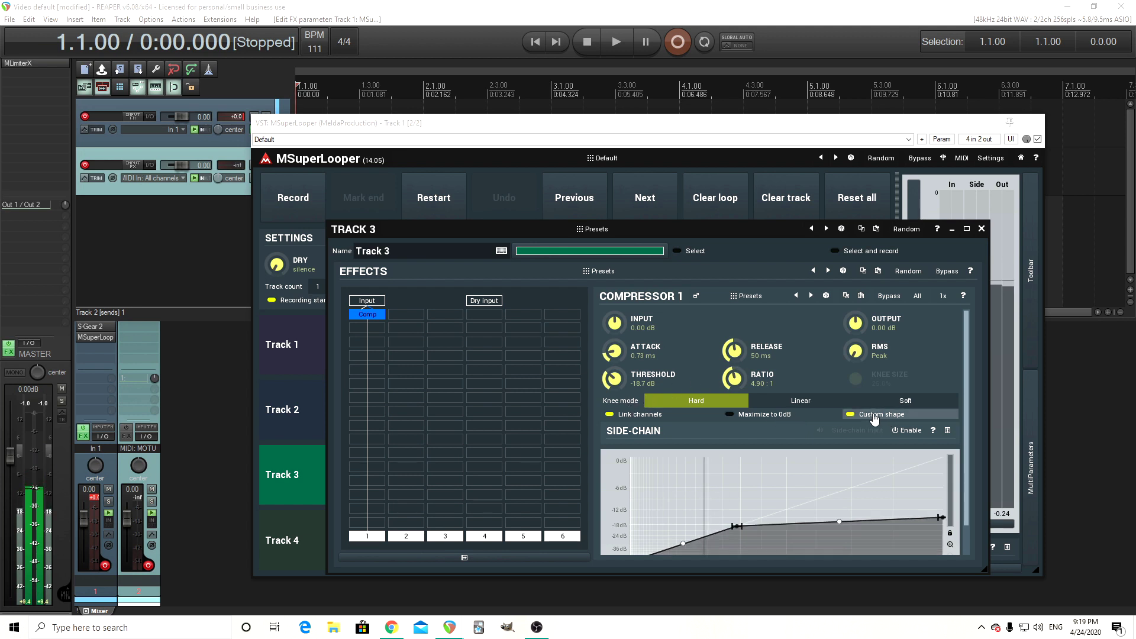
pyautogui.moveTo(684, 547); pyautogui.dragTo(654, 457)
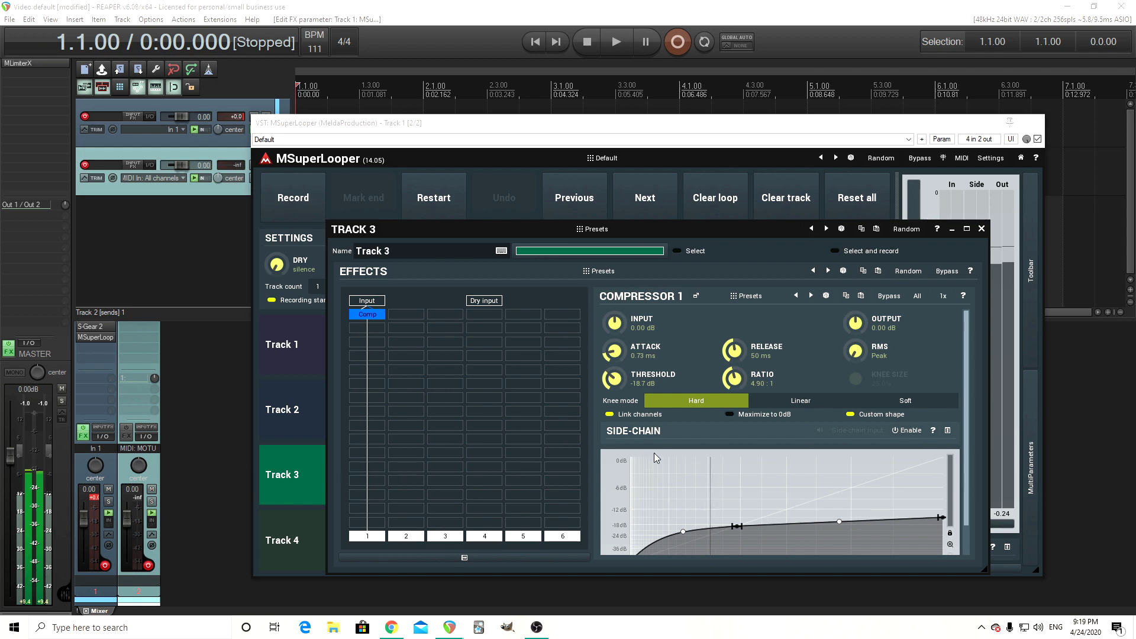
# Insert a TurboReverb in the third slot of Track 3's chain and load its Cavern preset from Huge spaces
pyautogui.click(376, 342)
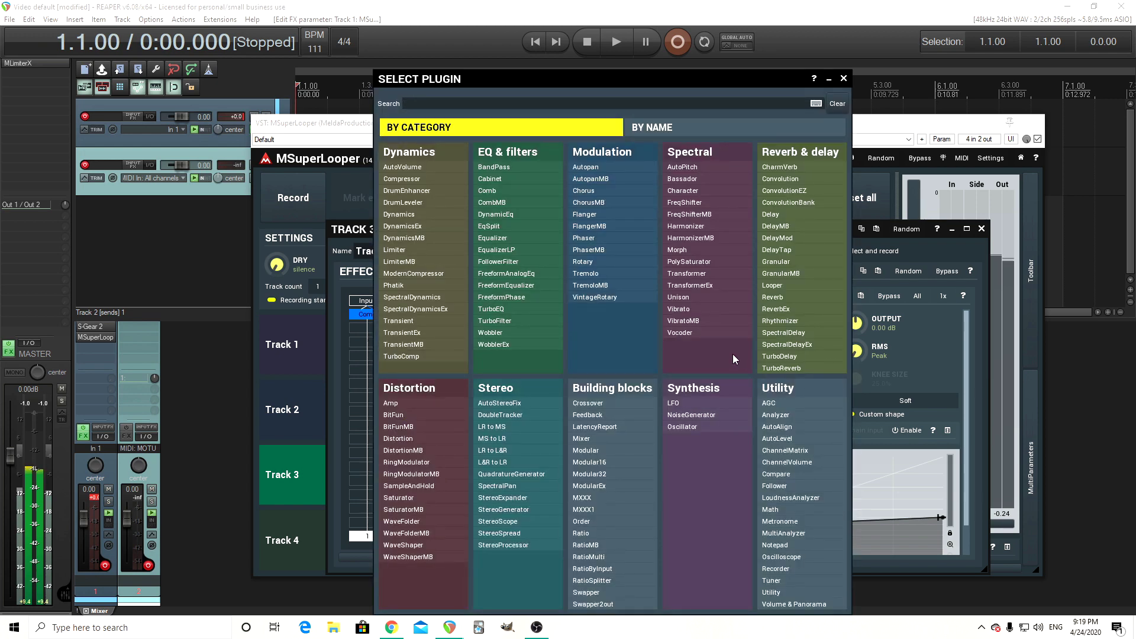
pyautogui.click(778, 368)
pyautogui.click(673, 461)
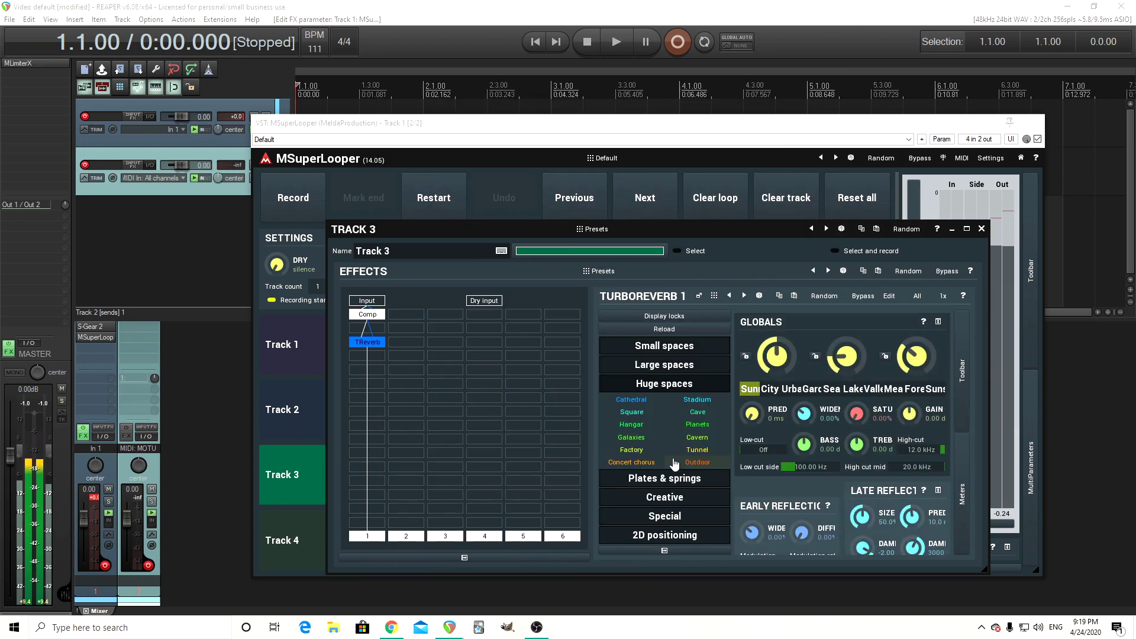
pyautogui.click(697, 438)
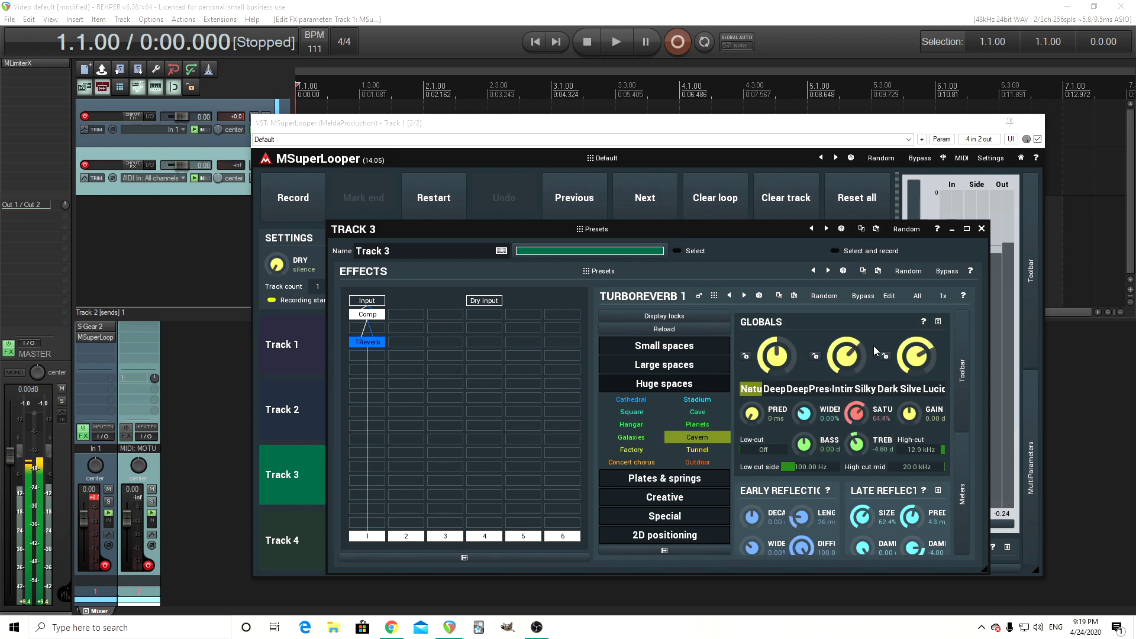
# Close Track 3's effects, resume playback of the loops on Tracks 1 and 2, and lower the looper's wet level to -2.14 dB
pyautogui.click(981, 229)
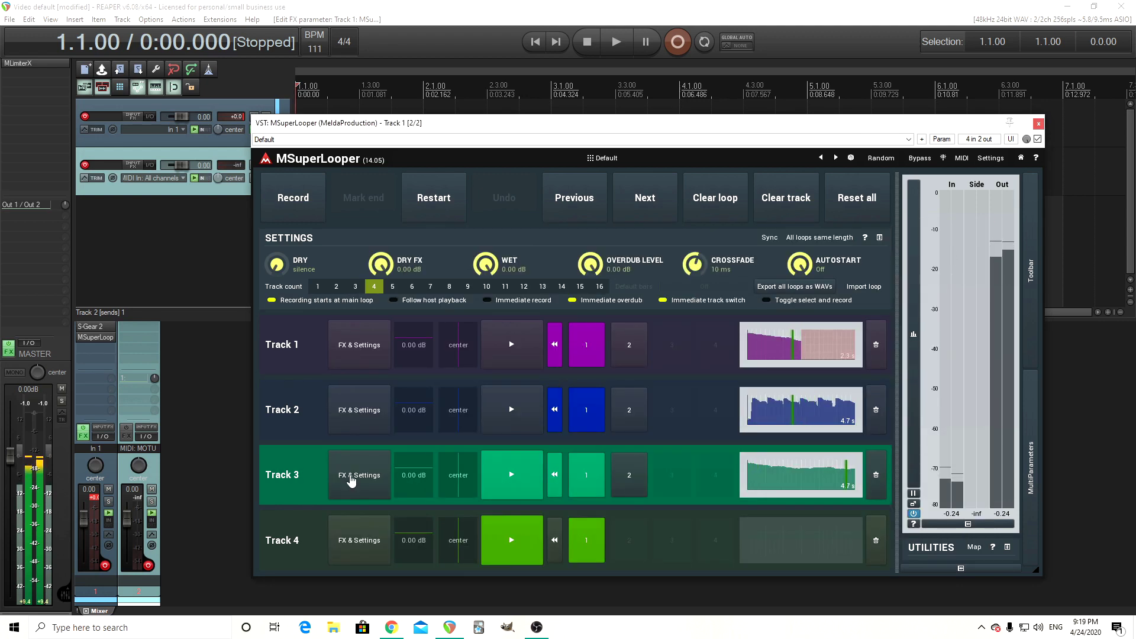
pyautogui.click(511, 349)
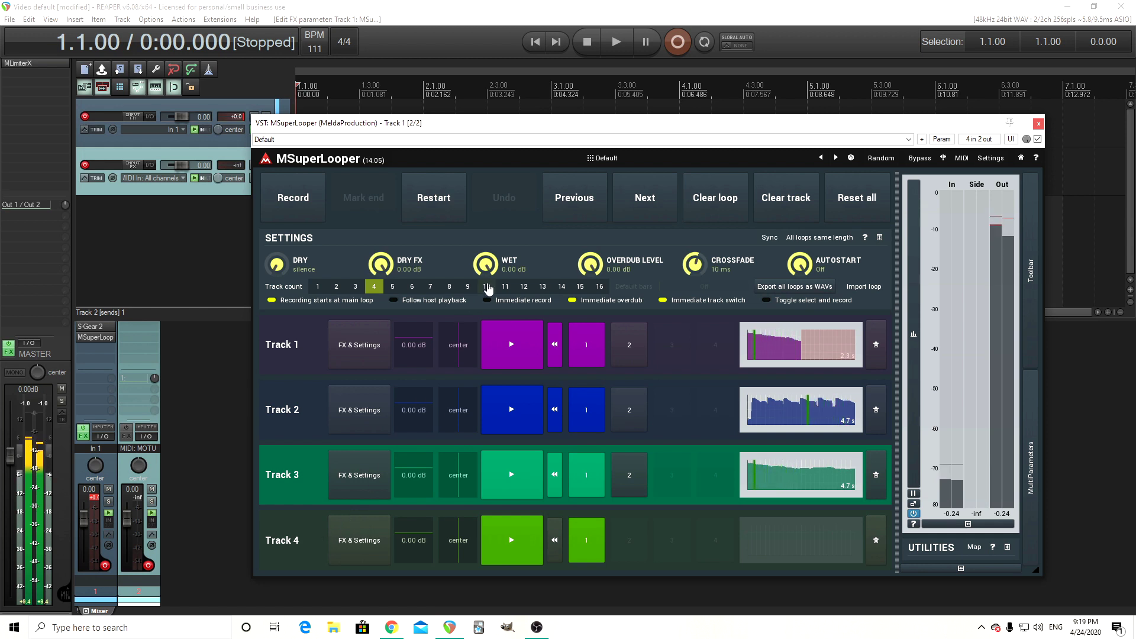
pyautogui.moveTo(490, 265); pyautogui.dragTo(491, 274)
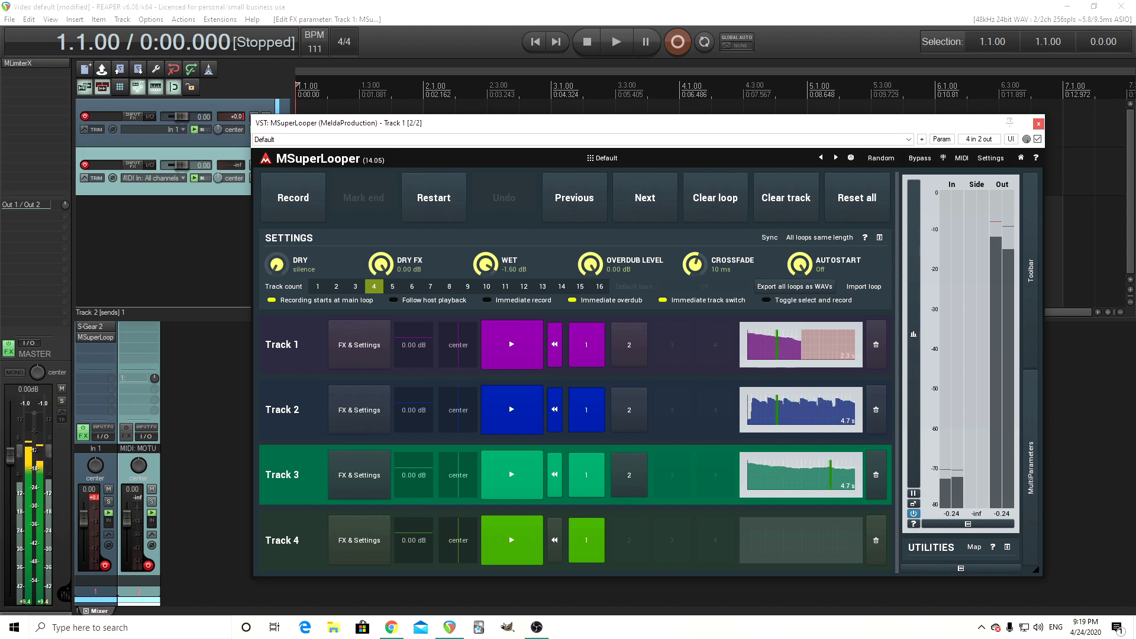
# Select Track 4, open its effects, and insert a DelayMB in the second slot under its input
pyautogui.click(357, 541)
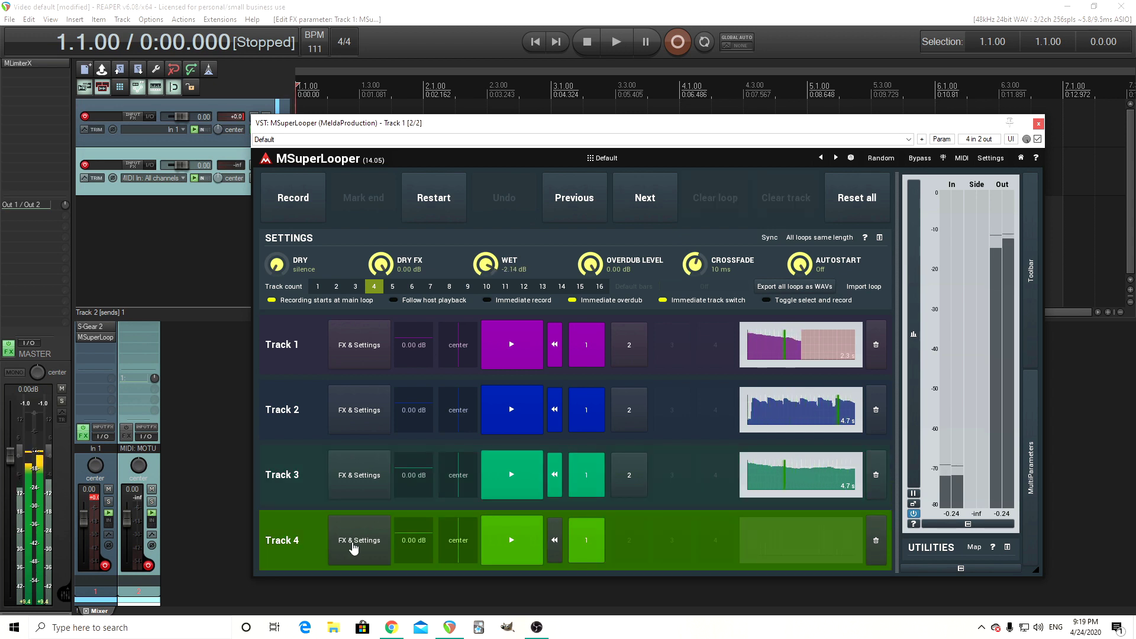
pyautogui.click(359, 539)
pyautogui.click(300, 239)
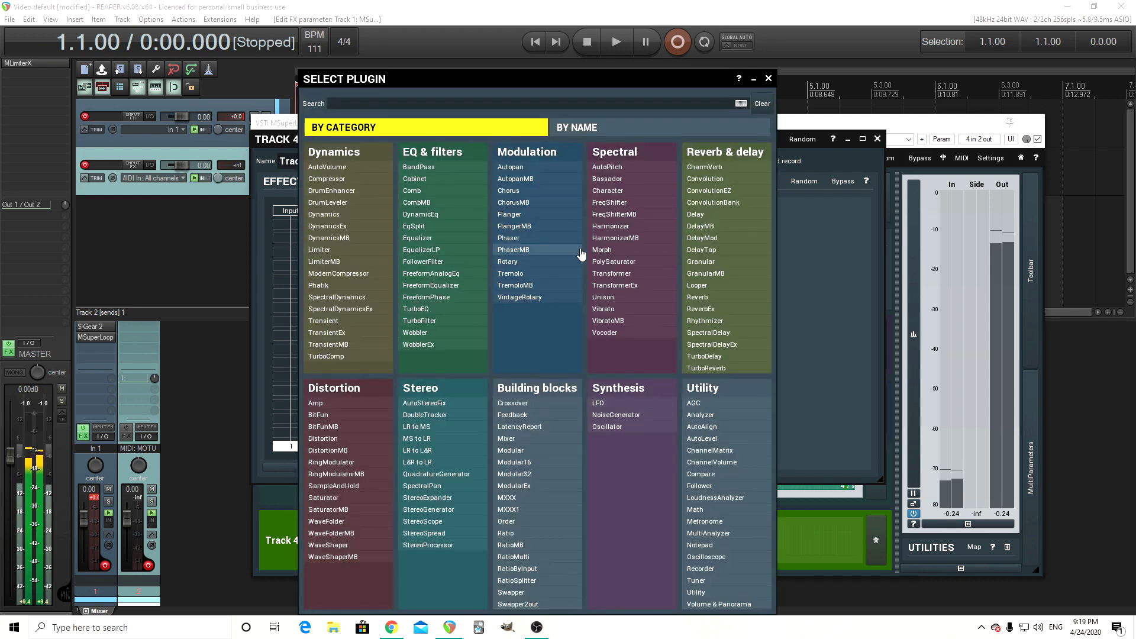
pyautogui.click(700, 226)
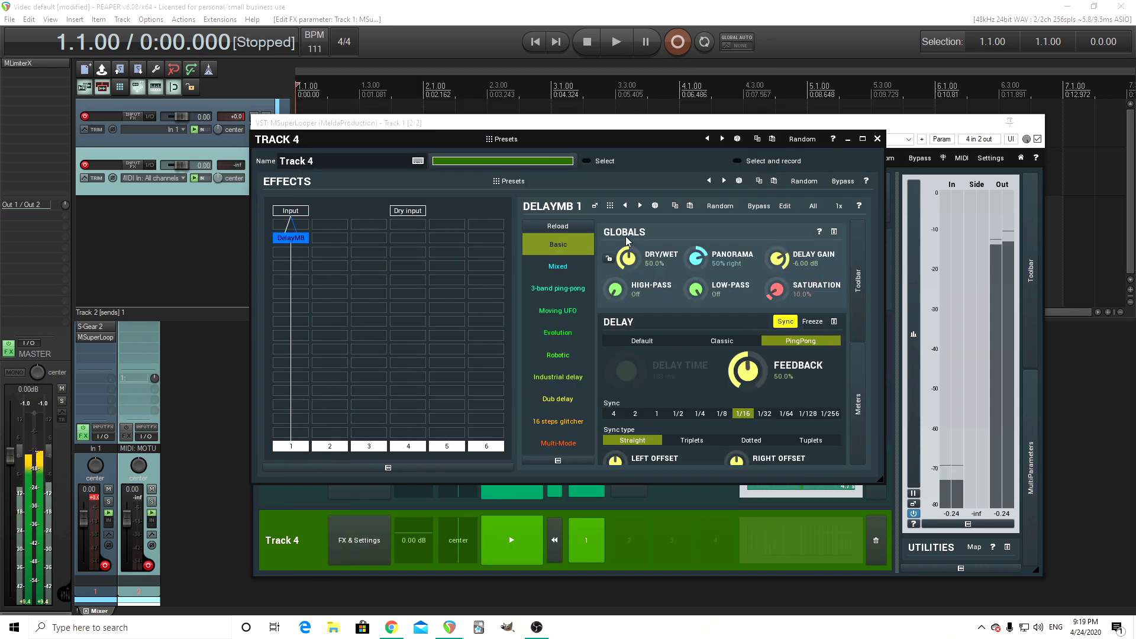
# Load the AH Lead 1 preset from the ONLINE EXCHANGE folder into Track 4's DelayMB
pyautogui.click(611, 208)
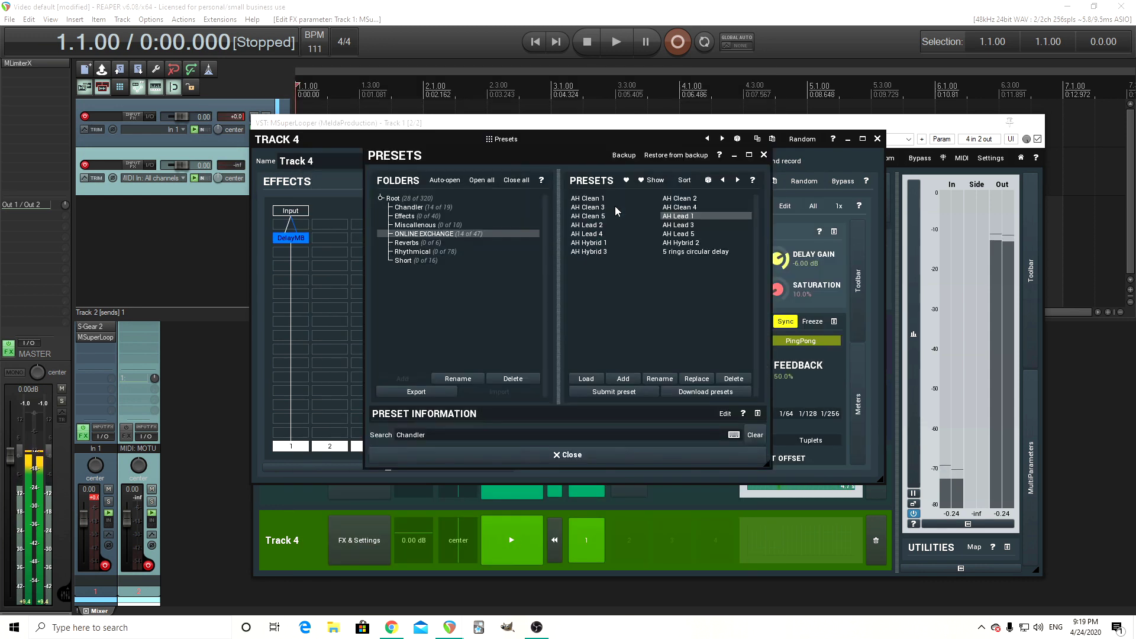
pyautogui.click(674, 217)
pyautogui.click(592, 457)
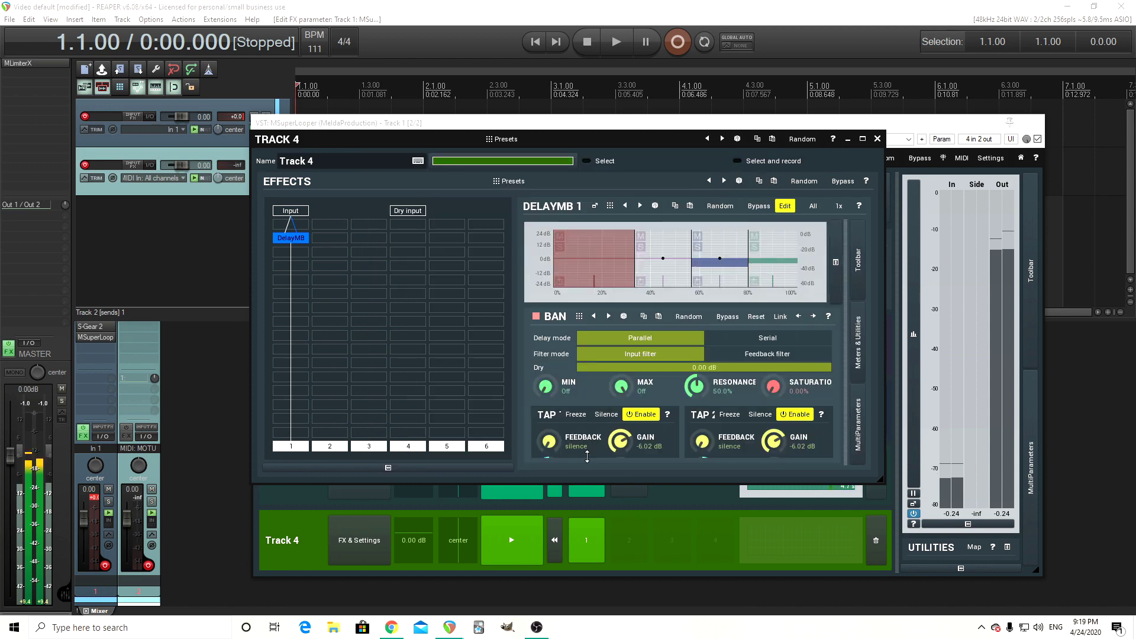
# Open Track 4's DelayMB in its own window, reduce its wet level to 57.6%, and close the effect windows
pyautogui.click(595, 207)
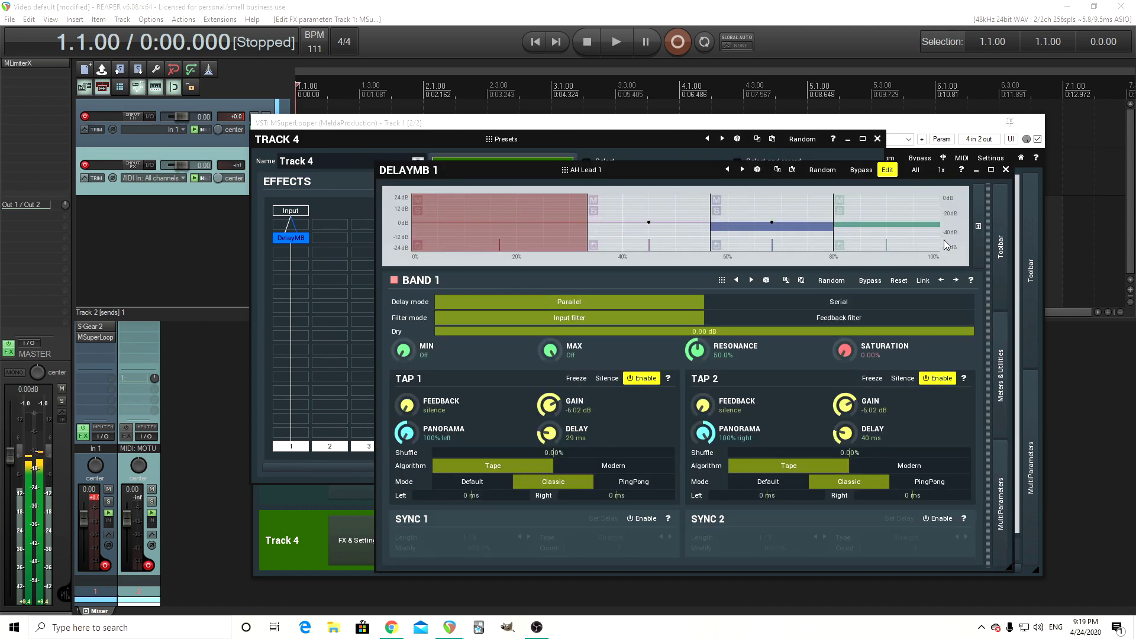
pyautogui.click(999, 289)
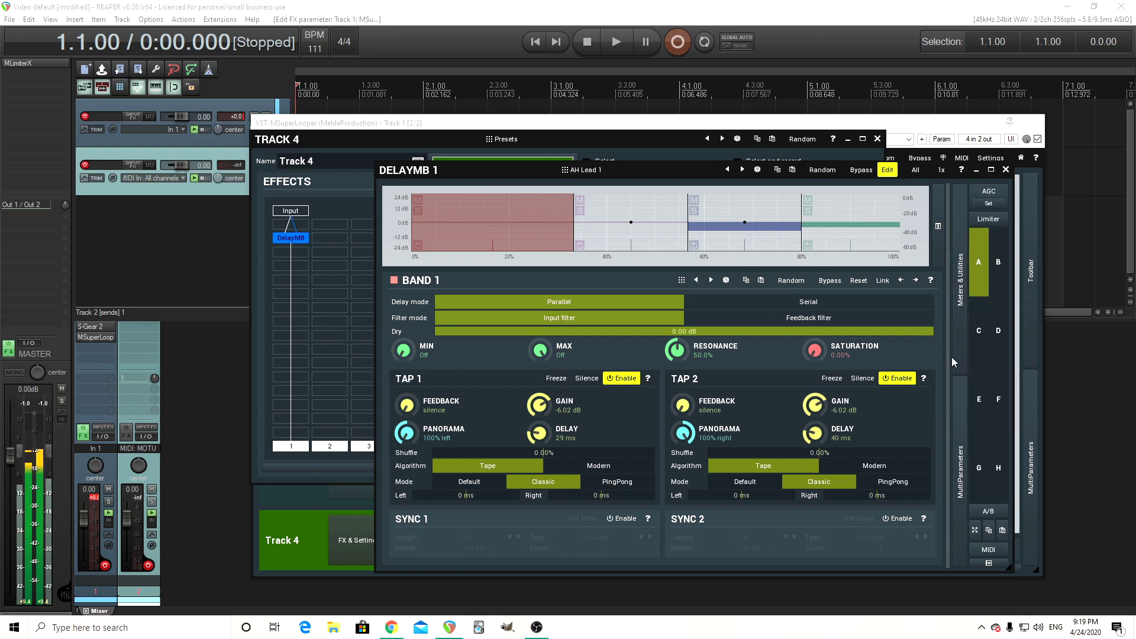
pyautogui.click(953, 357)
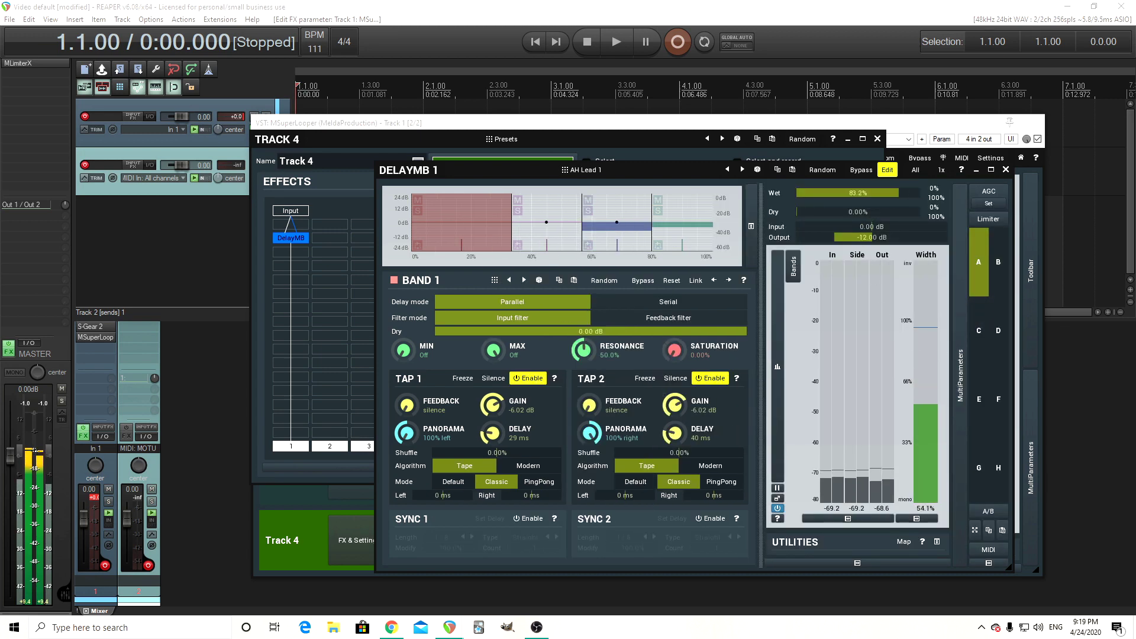
pyautogui.moveTo(899, 189); pyautogui.dragTo(899, 204)
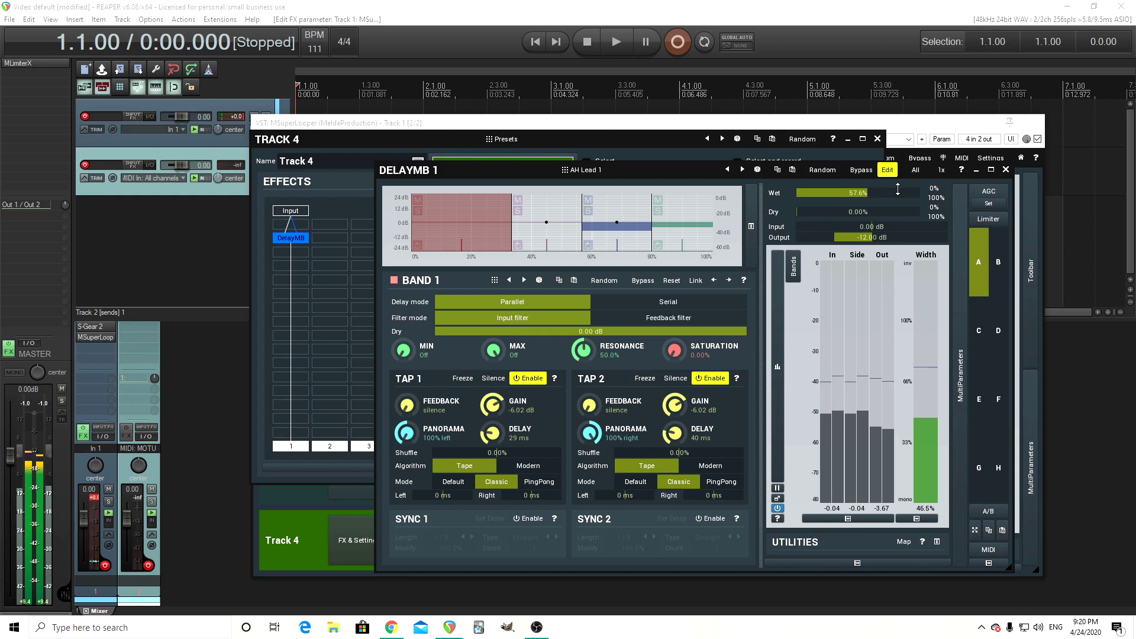
pyautogui.click(1005, 169)
pyautogui.click(879, 141)
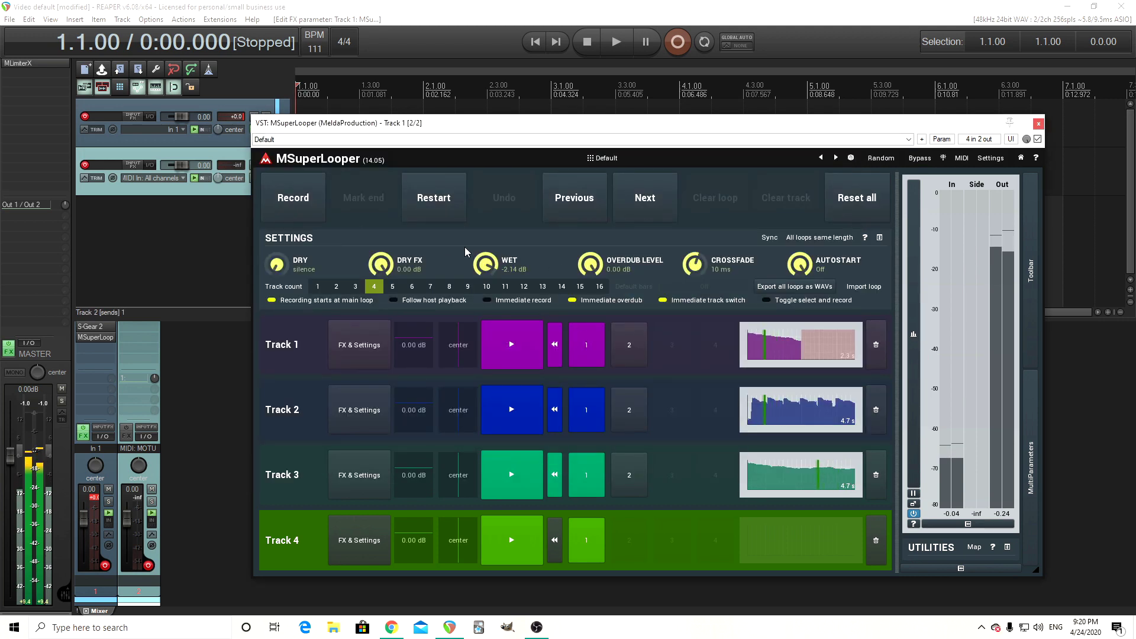
# Stop playback of all four tracks, from Track 4 up to Track 1
pyautogui.click(513, 532)
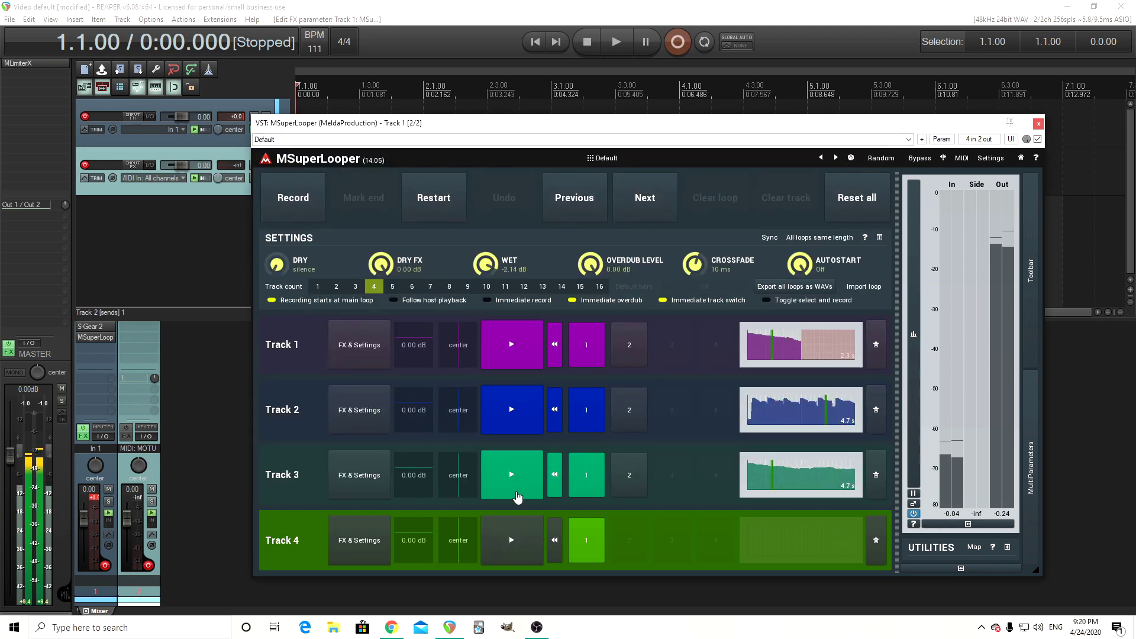
pyautogui.click(516, 482)
pyautogui.click(519, 421)
pyautogui.click(522, 362)
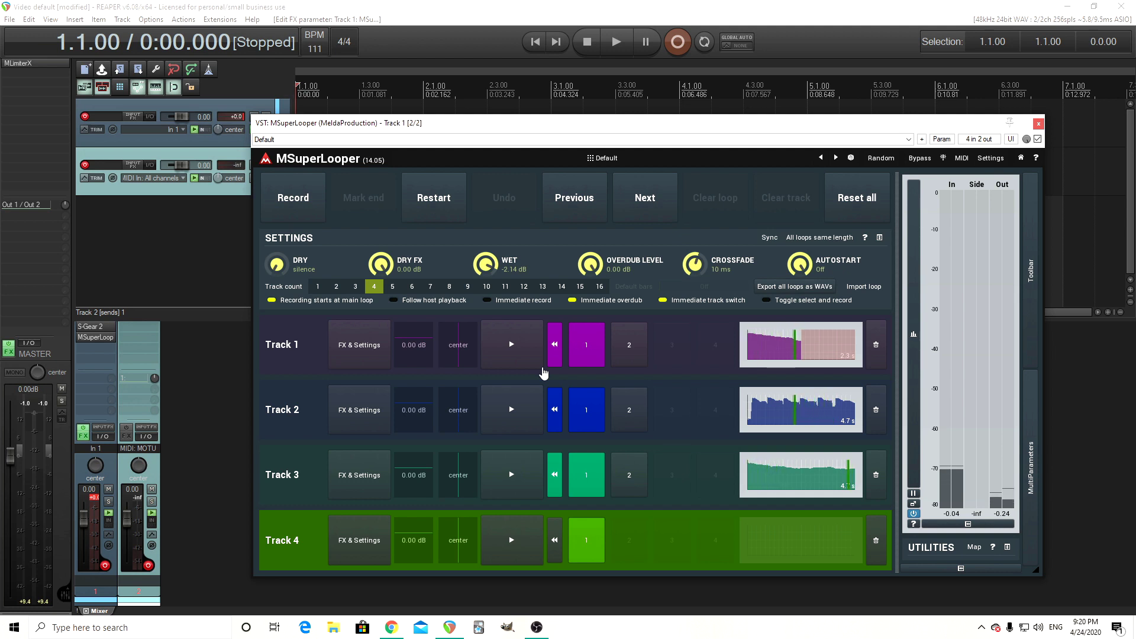
# Step the track selection from Track 4 up to Track 1 and back down to Track 4 to audition each track's effects
pyautogui.press('Up')
pyautogui.press('Up')
pyautogui.press('Up')
pyautogui.press('Down')
pyautogui.press('Down')
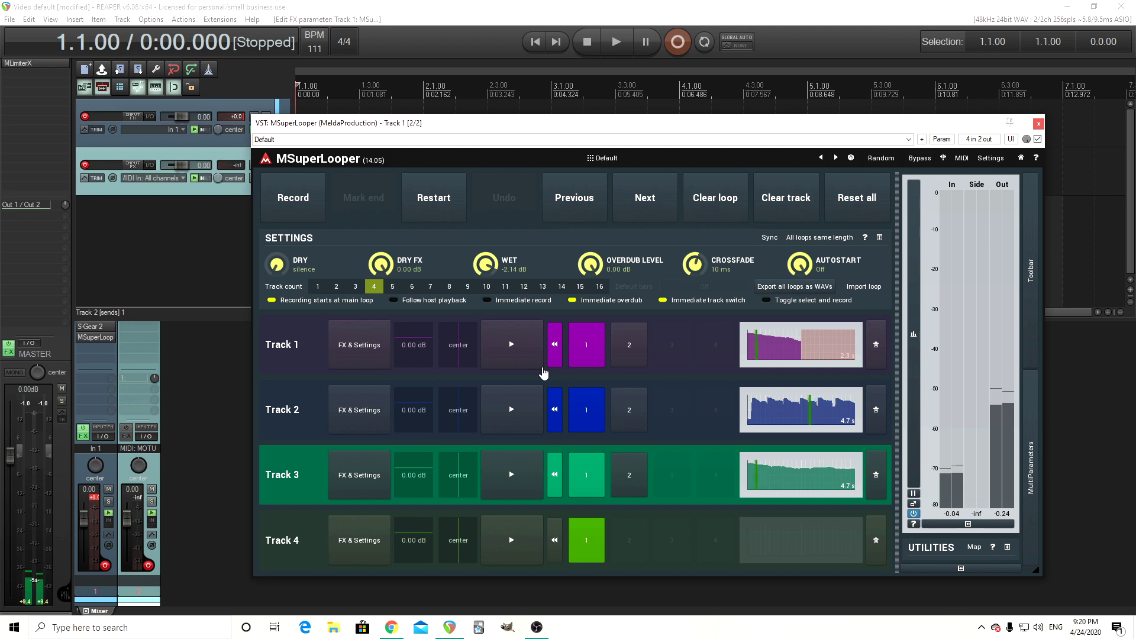
pyautogui.press('Down')
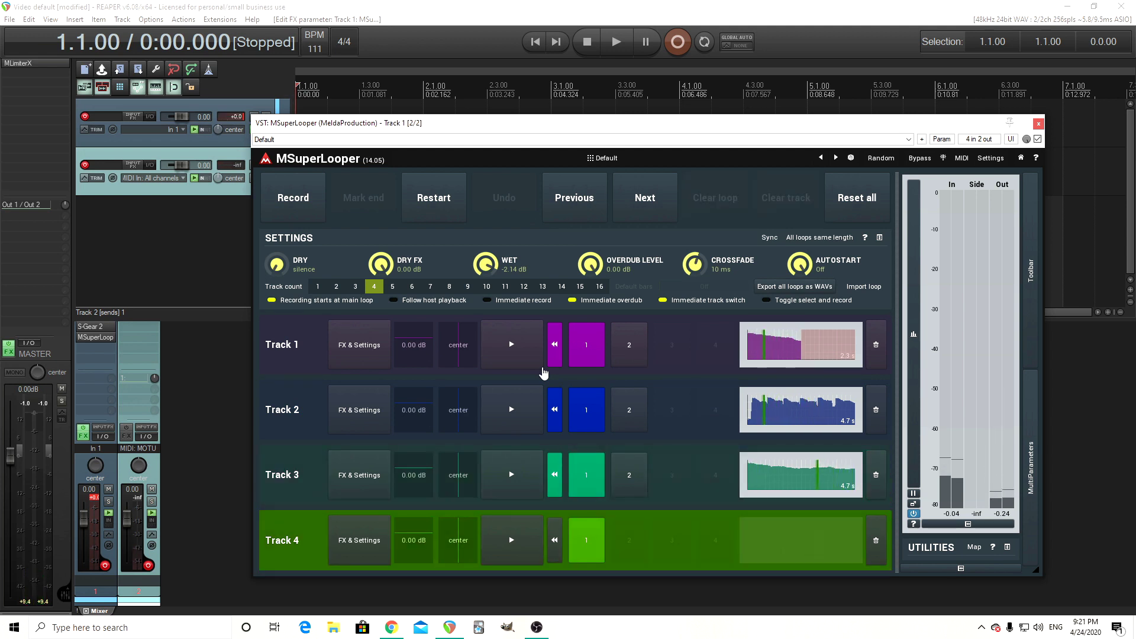